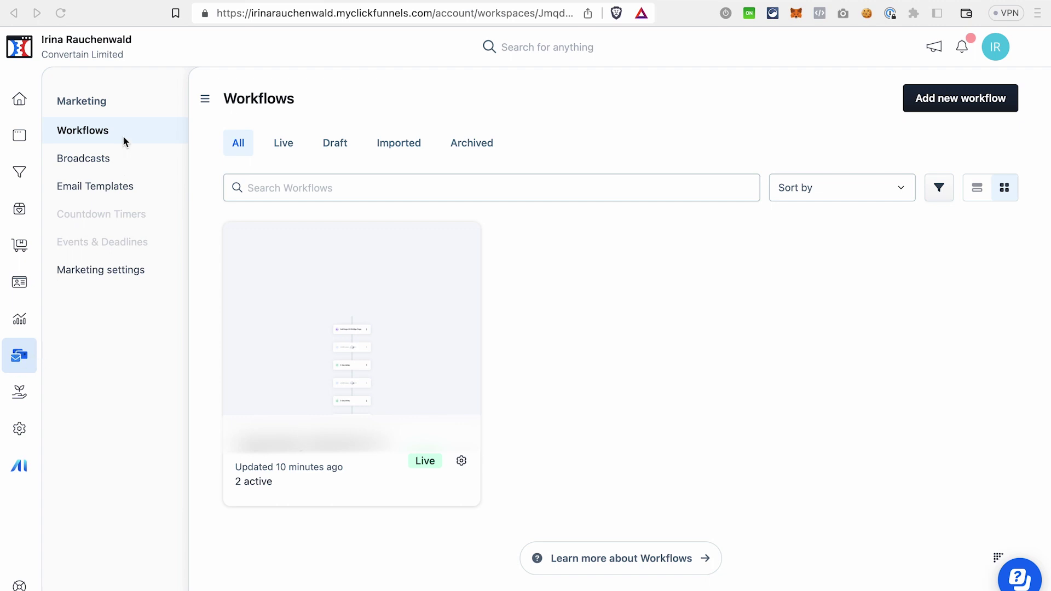
- Start a new workflow from the Workflows list
{"action": "left_click", "coordinate": [944, 107]}
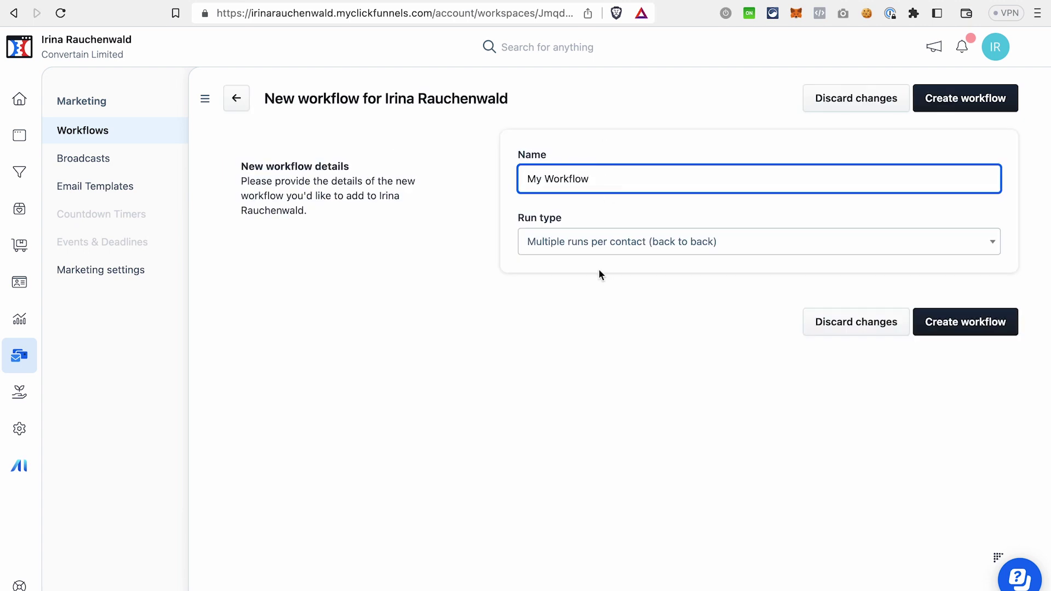
- Create the workflow 'My Workflow' with the back-to-back run type
{"action": "left_click", "coordinate": [580, 239]}
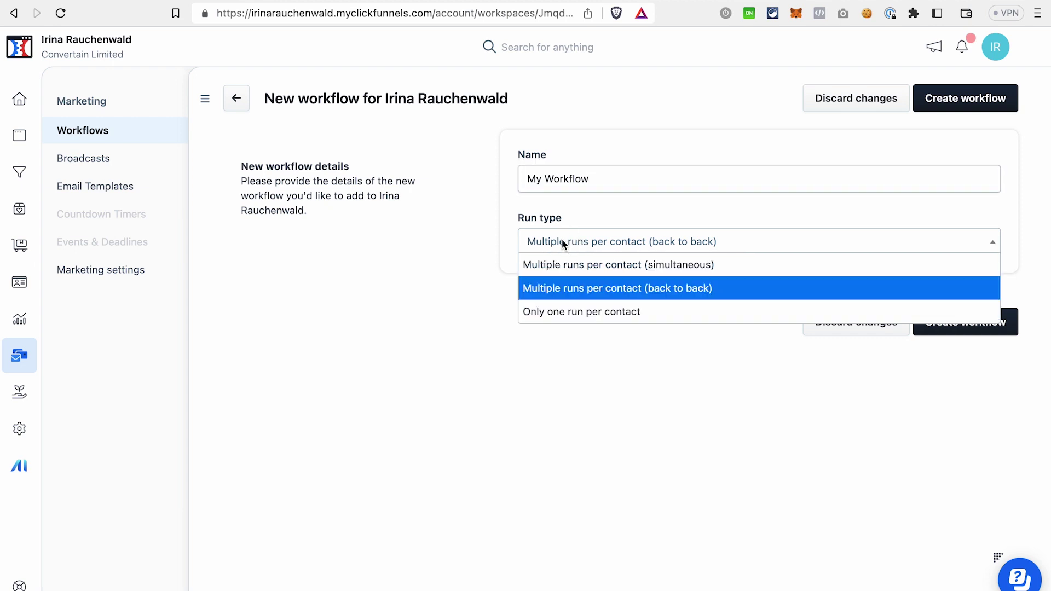
{"action": "left_click", "coordinate": [683, 361]}
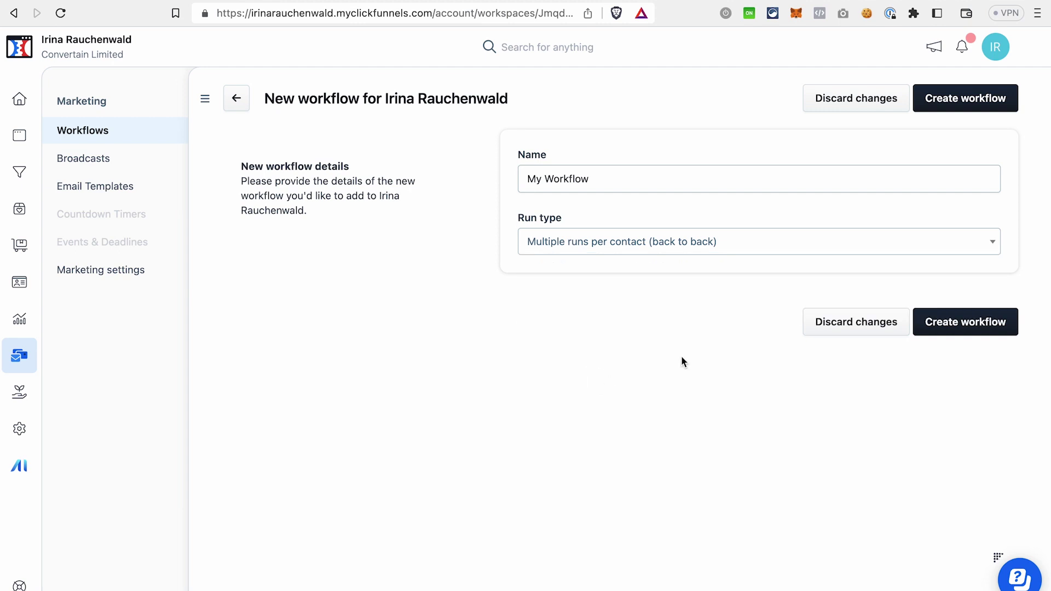
{"action": "left_click", "coordinate": [977, 328]}
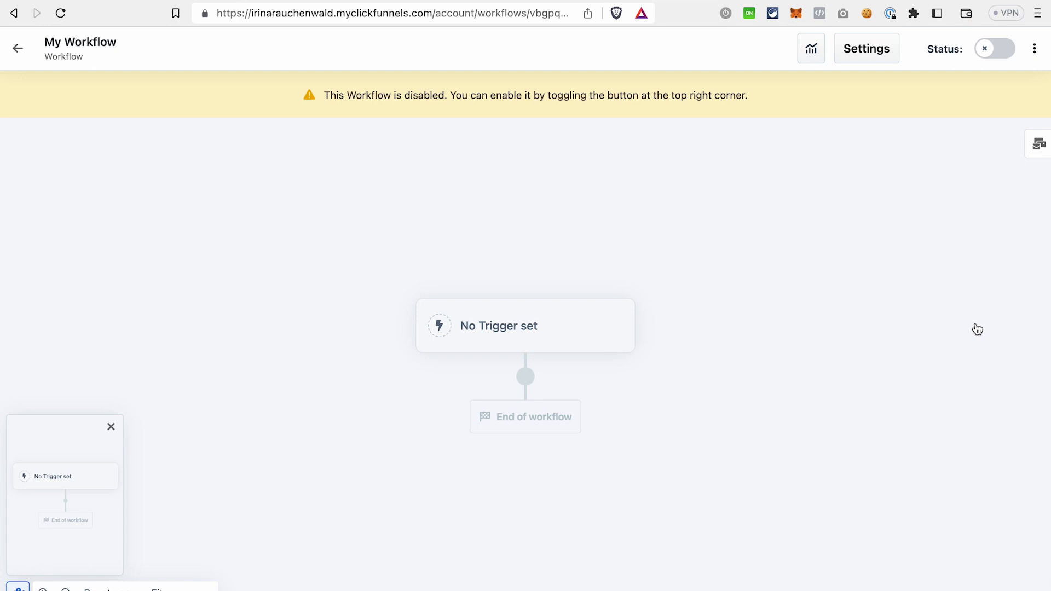
- Open the triggers list from the 'No Trigger set' node on the canvas
{"action": "left_click", "coordinate": [599, 326]}
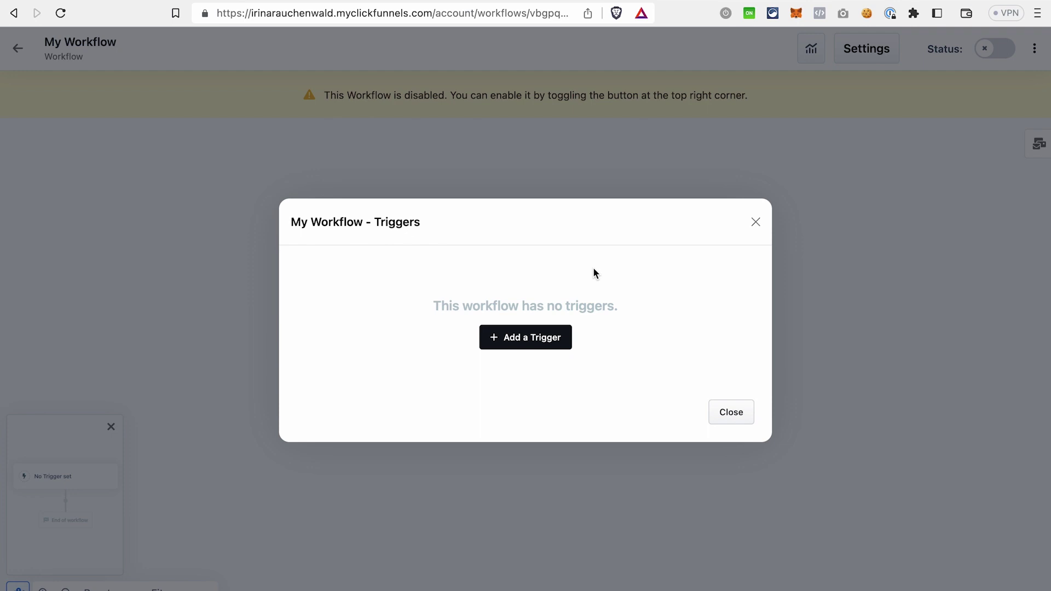
- Add an active Opt-In trigger for New Funnel's 'Copy of Optin Page Example' page
{"action": "left_click", "coordinate": [510, 333]}
{"action": "left_click", "coordinate": [402, 283]}
{"action": "left_click", "coordinate": [430, 390]}
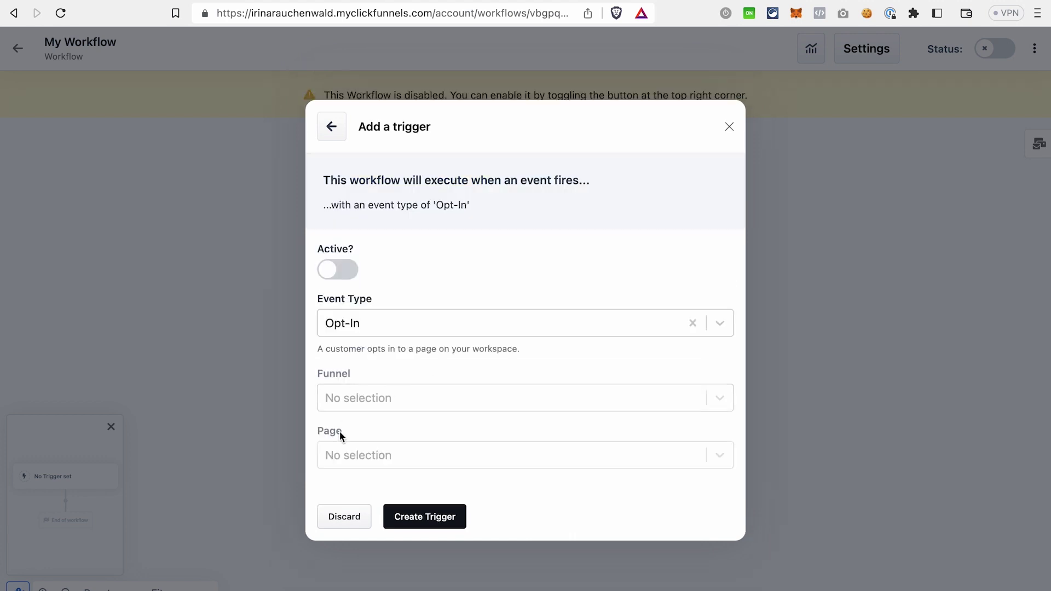
{"action": "left_click", "coordinate": [379, 399]}
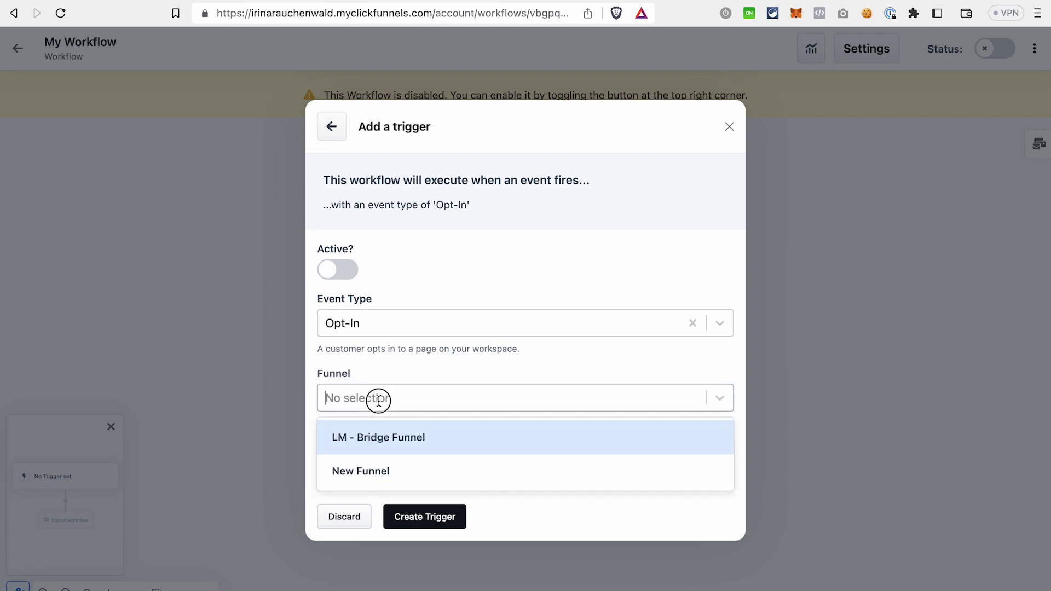
{"action": "left_click", "coordinate": [380, 468]}
{"action": "left_click", "coordinate": [386, 461]}
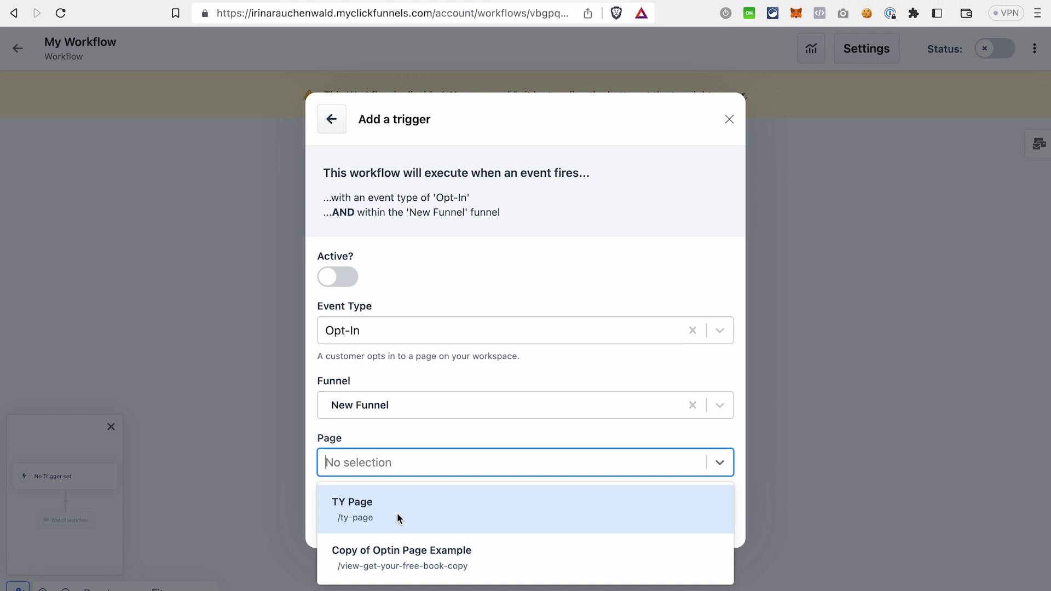
{"action": "left_click", "coordinate": [399, 554]}
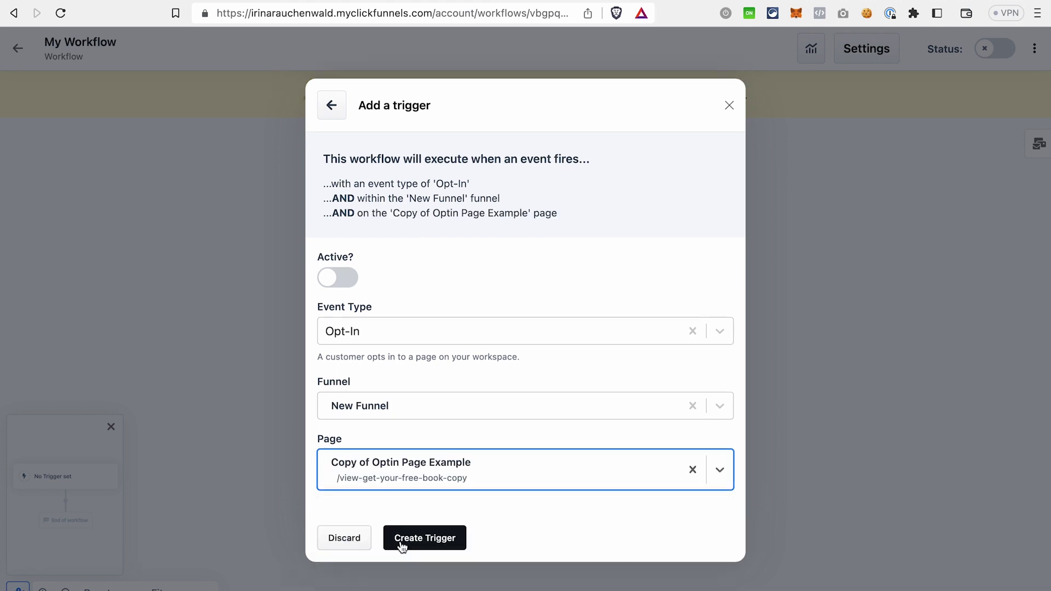
{"action": "left_click", "coordinate": [349, 283]}
{"action": "left_click", "coordinate": [441, 542]}
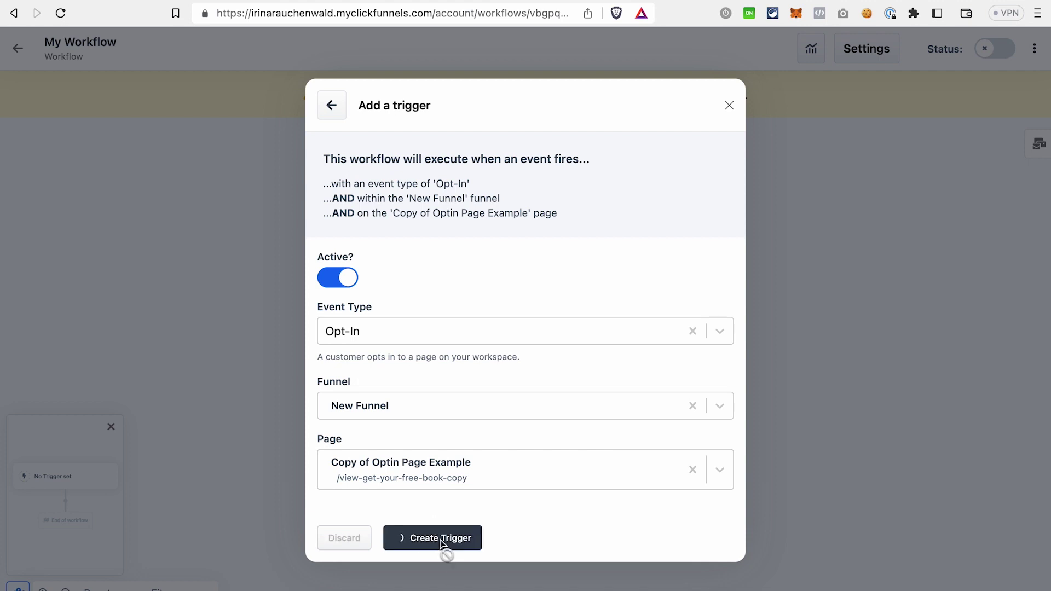
{"action": "left_click", "coordinate": [731, 414]}
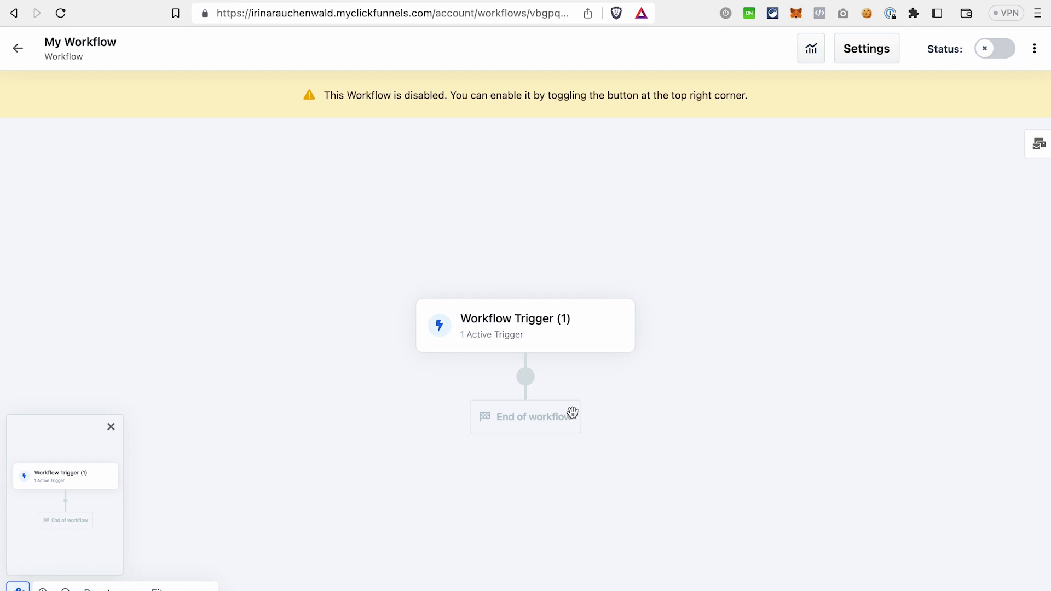
- Insert a Tag contact step directly below the trigger
{"action": "mouse_move", "coordinate": [527, 383]}
{"action": "left_click", "coordinate": [525, 378]}
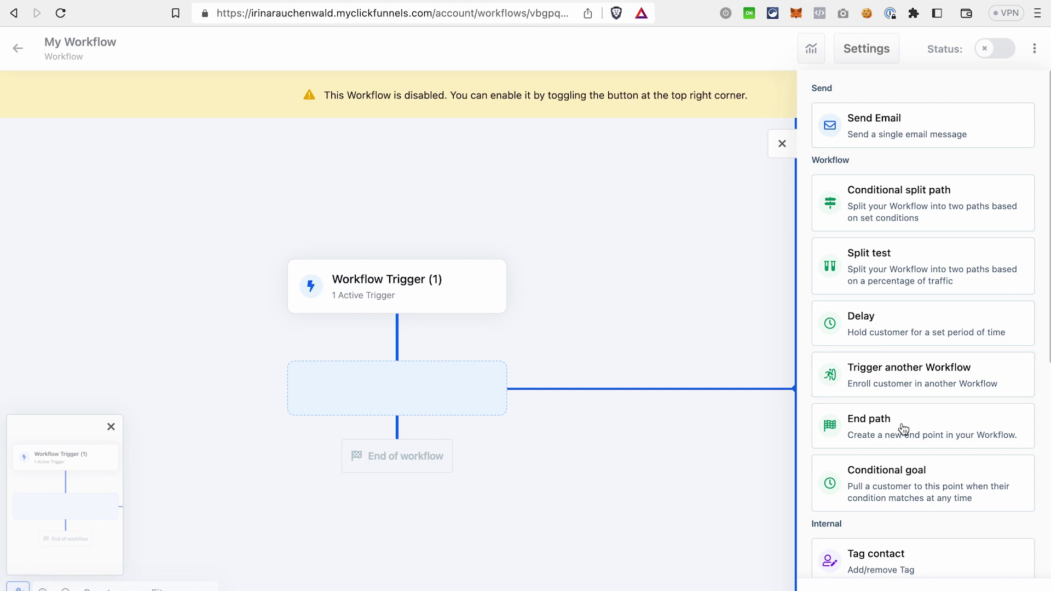
{"action": "scroll", "coordinate": [906, 429], "scroll_direction": "down", "scroll_amount": 4}
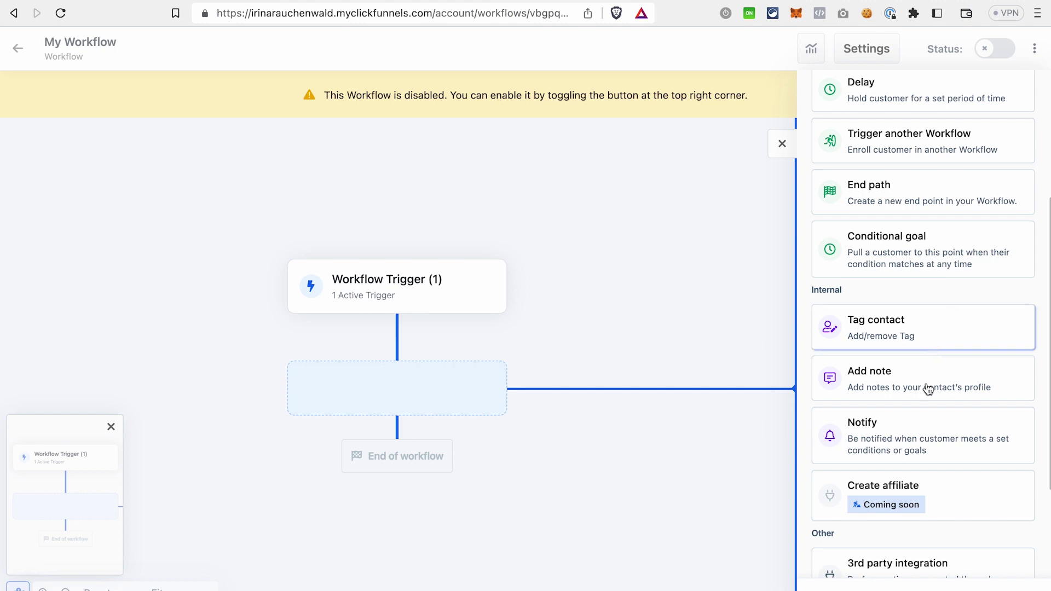
{"action": "scroll", "coordinate": [963, 364], "scroll_direction": "down", "scroll_amount": 3}
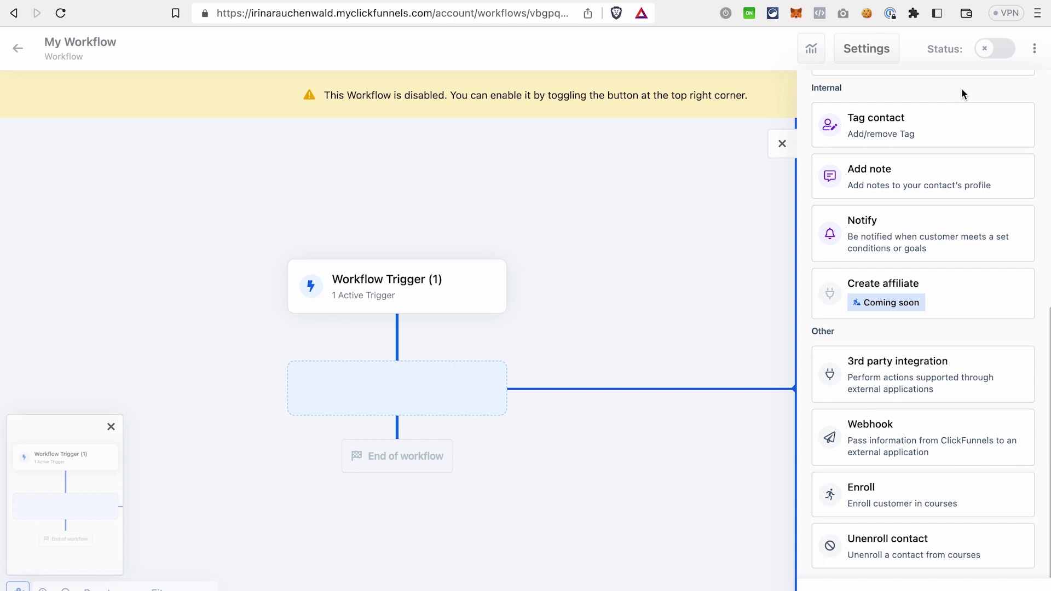
{"action": "left_click", "coordinate": [941, 129]}
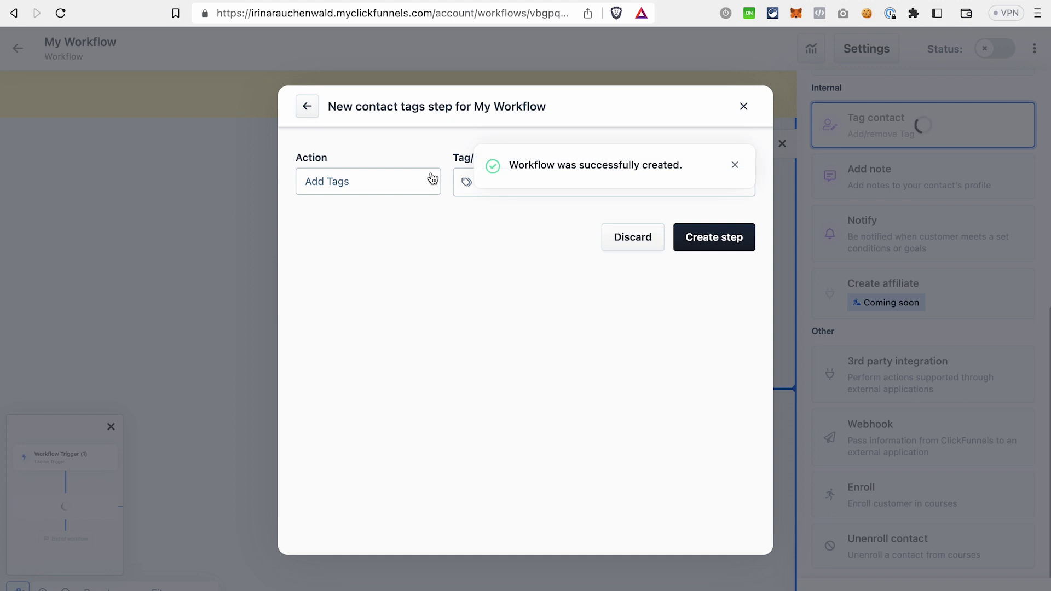
- Set the step to Add Tags with the tag 'Test tag' and create it
{"action": "left_click", "coordinate": [431, 184]}
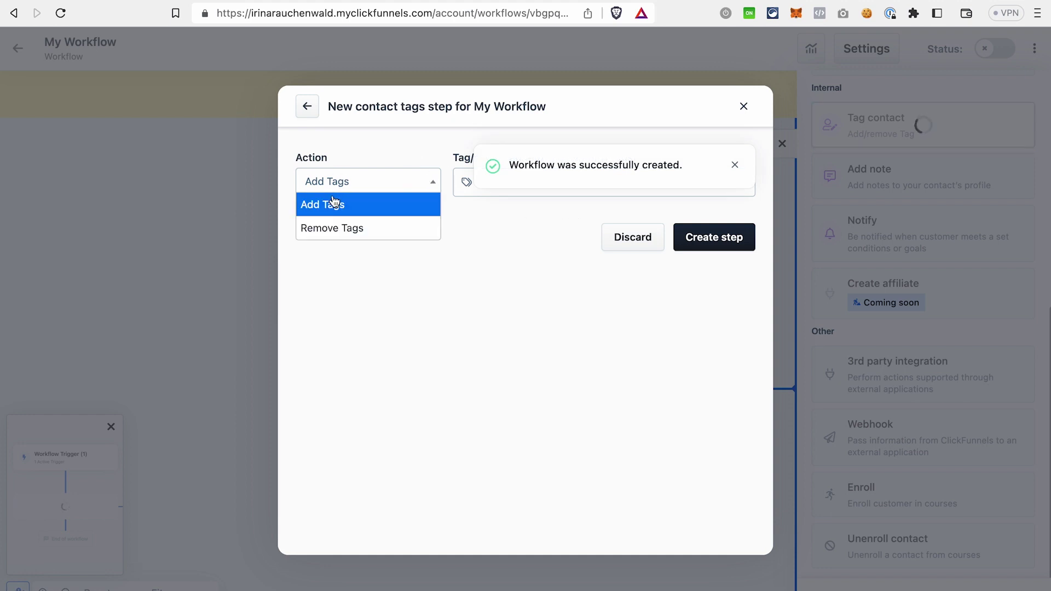
{"action": "left_click", "coordinate": [368, 205]}
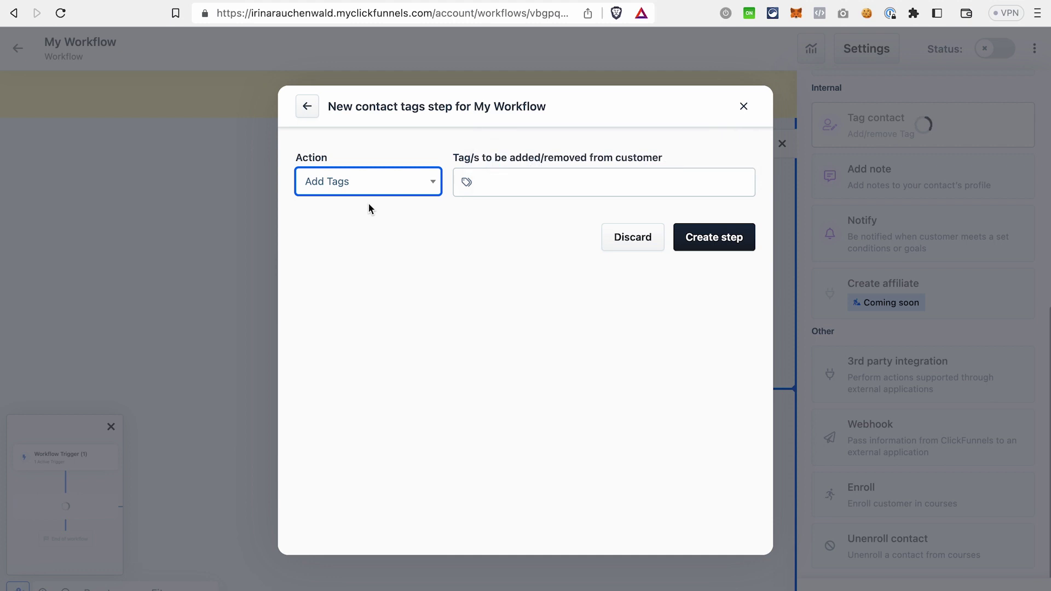
{"action": "left_click", "coordinate": [519, 186]}
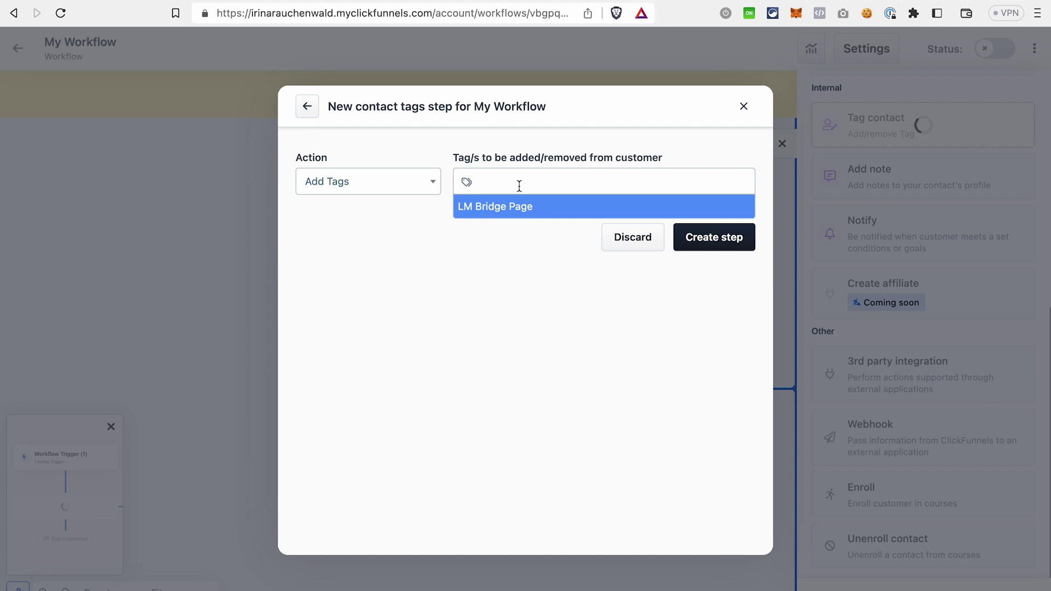
{"action": "type", "text": "Test t"}
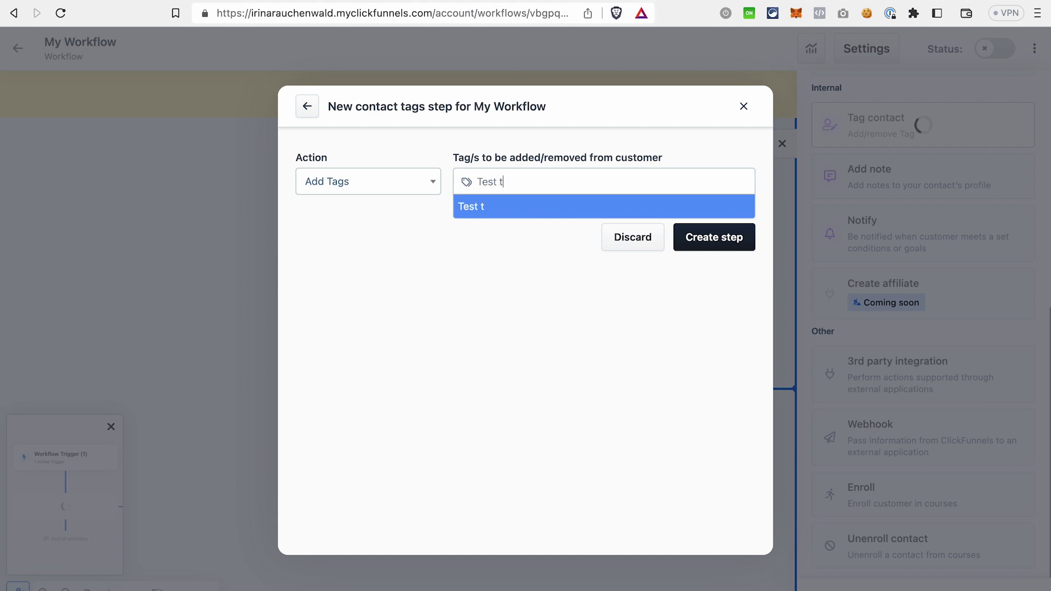
{"action": "type", "text": "ag"}
{"action": "key", "text": "Return"}
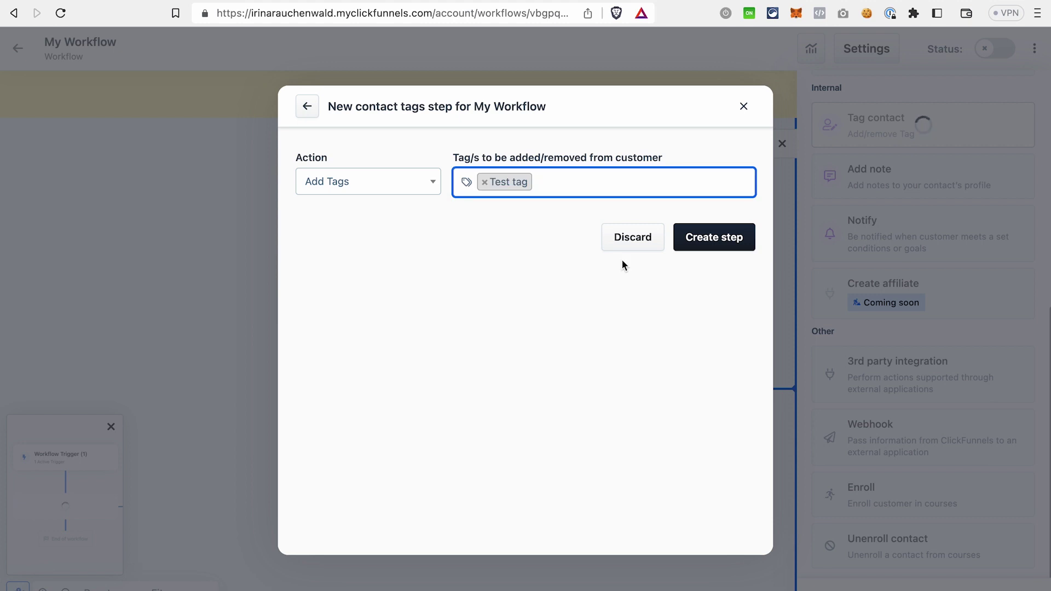
{"action": "left_click", "coordinate": [721, 237]}
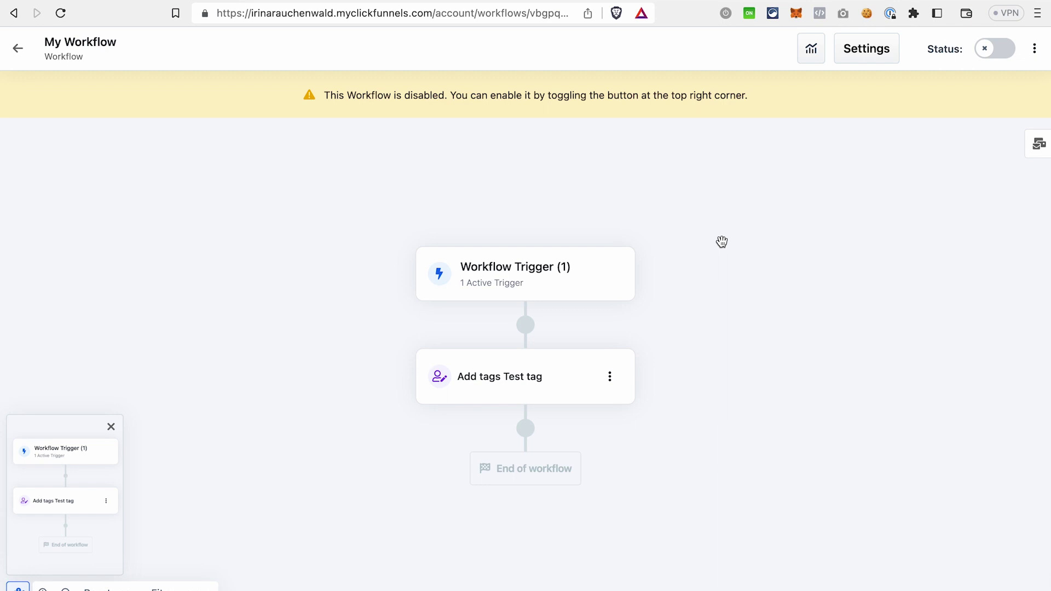
- Add a Send Email step below the Test tag step from a template, creating Email 1
{"action": "left_click", "coordinate": [527, 429]}
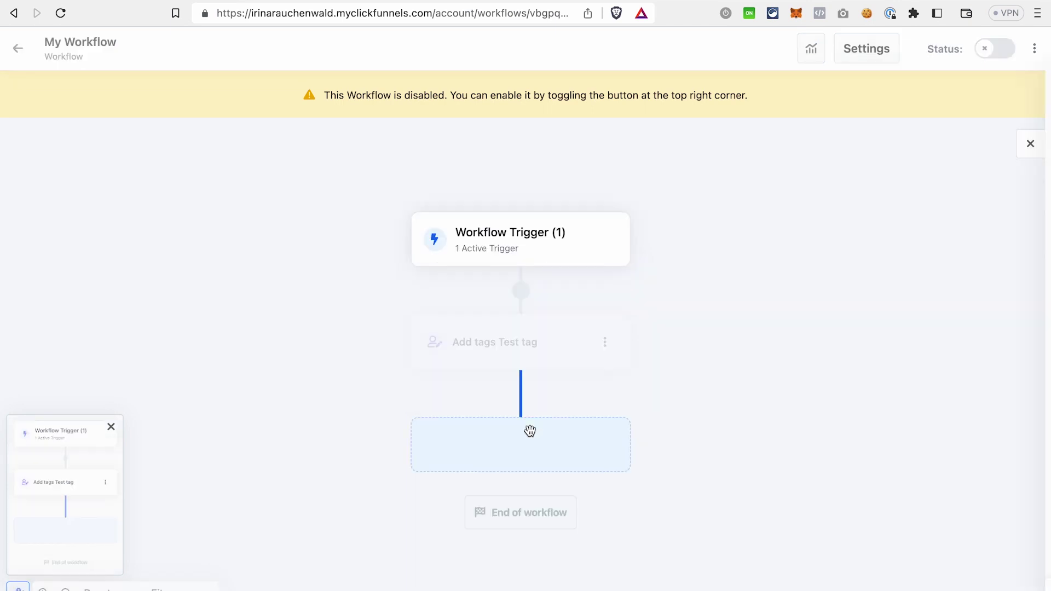
{"action": "scroll", "coordinate": [893, 183], "scroll_direction": "up", "scroll_amount": 5}
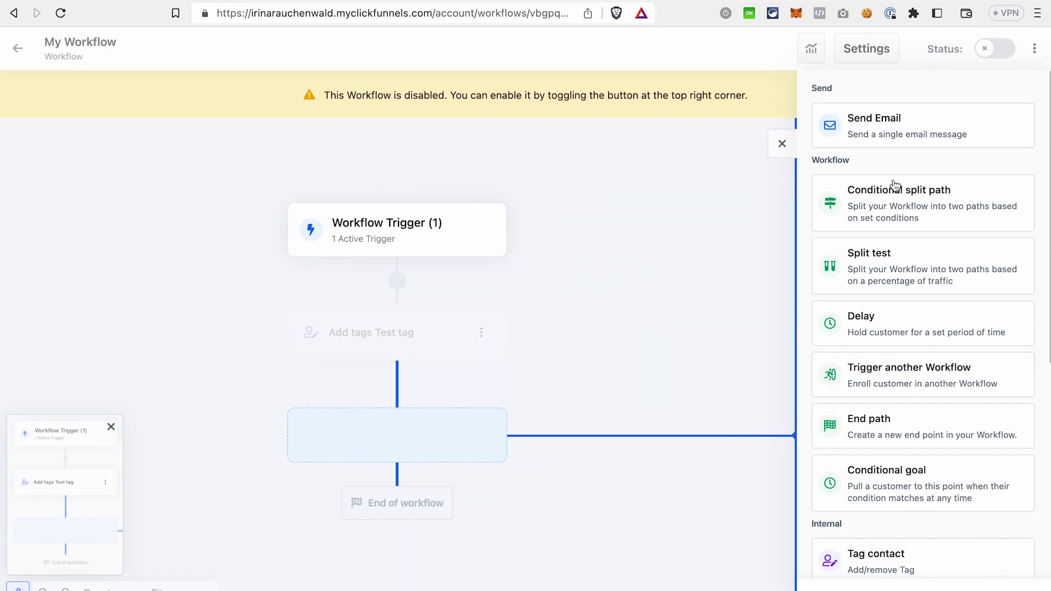
{"action": "left_click", "coordinate": [905, 130]}
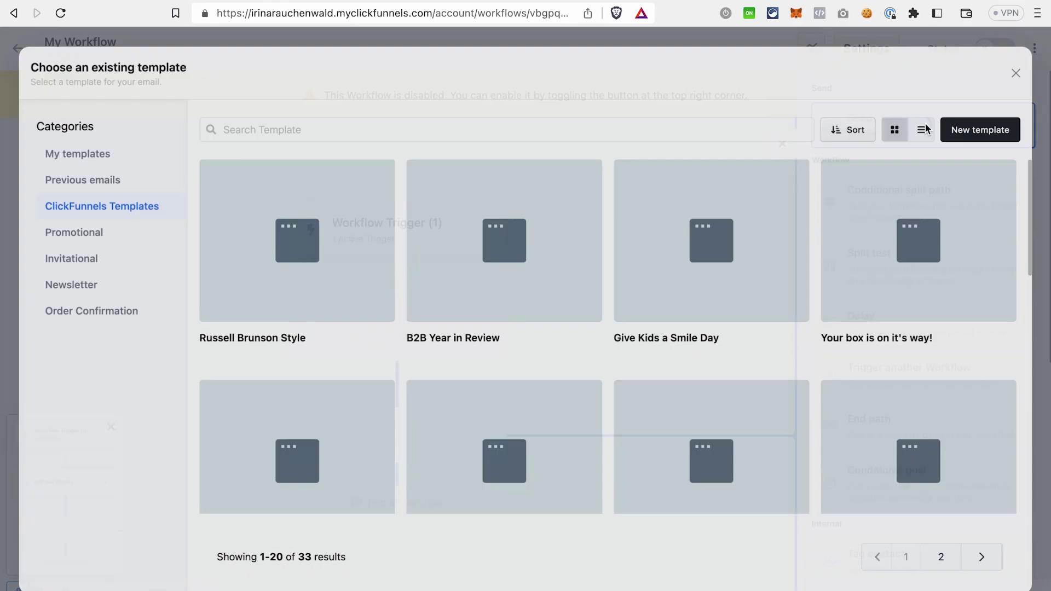
{"action": "scroll", "coordinate": [586, 273], "scroll_direction": "down", "scroll_amount": 5}
{"action": "scroll", "coordinate": [586, 263], "scroll_direction": "up", "scroll_amount": 5}
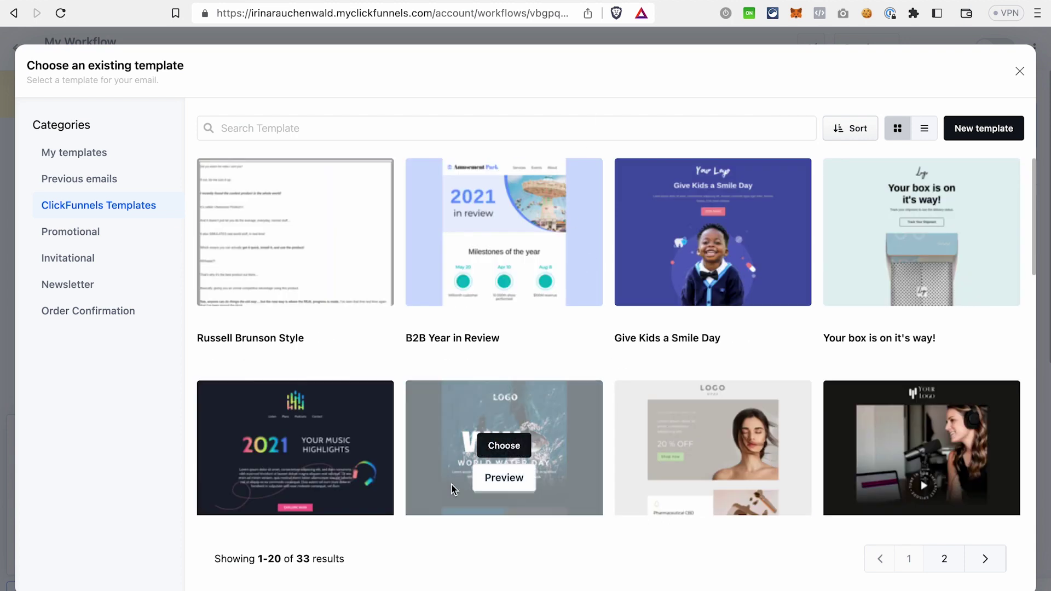
{"action": "mouse_move", "coordinate": [529, 383]}
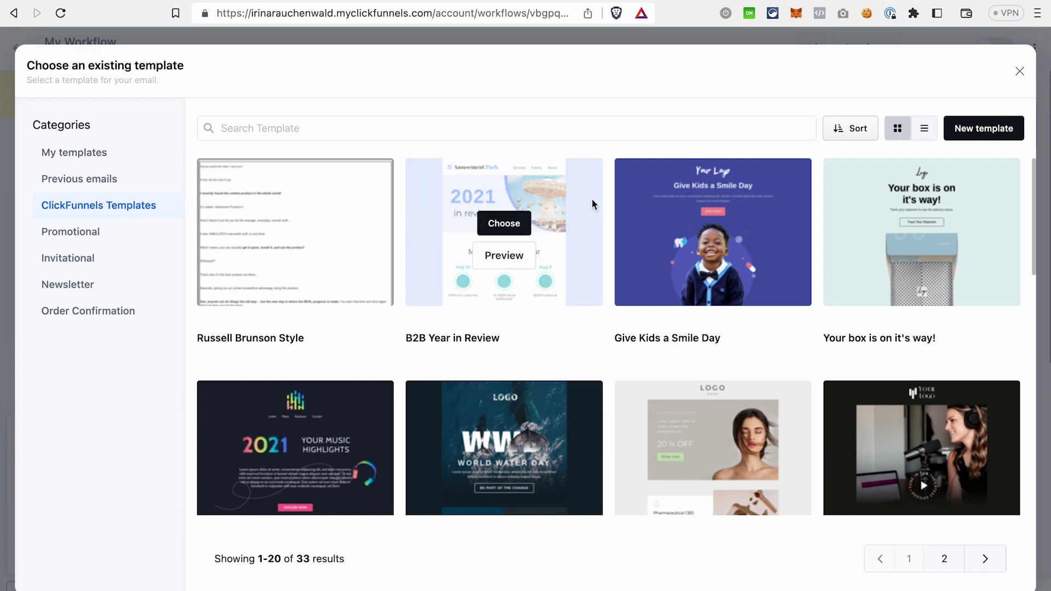
{"action": "left_click", "coordinate": [917, 223]}
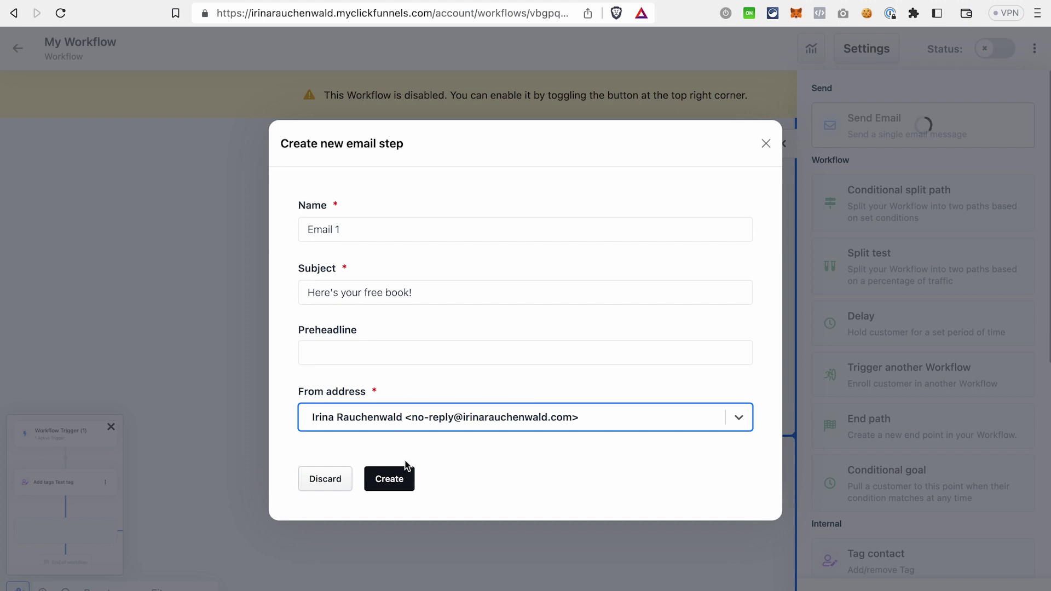
{"action": "left_click", "coordinate": [389, 480]}
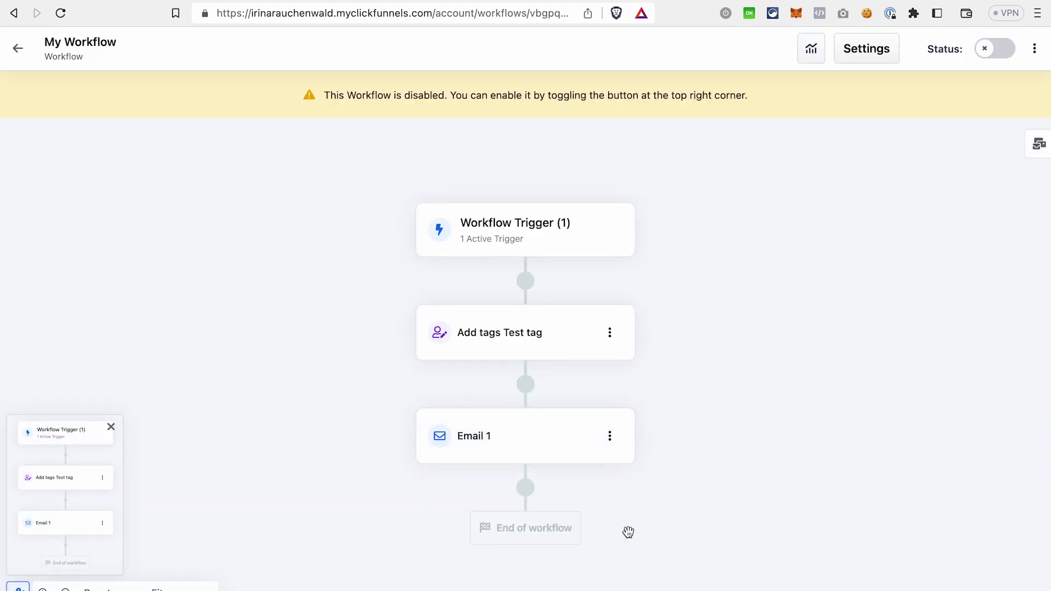
- Open Email 1 in the editor, add then delete a Title block, and select the headline
{"action": "left_click", "coordinate": [611, 438]}
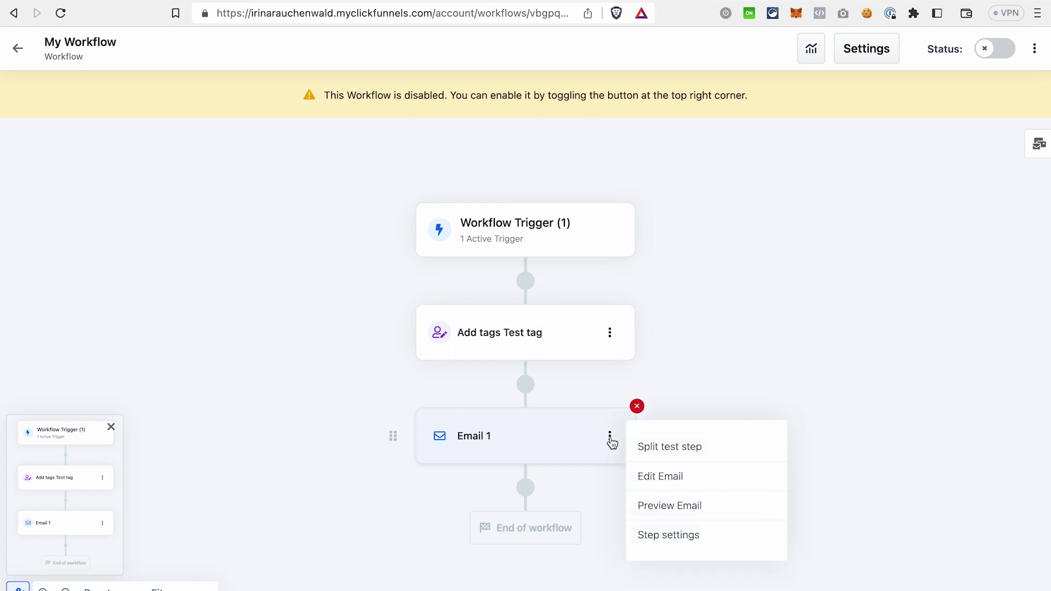
{"action": "left_click", "coordinate": [652, 478]}
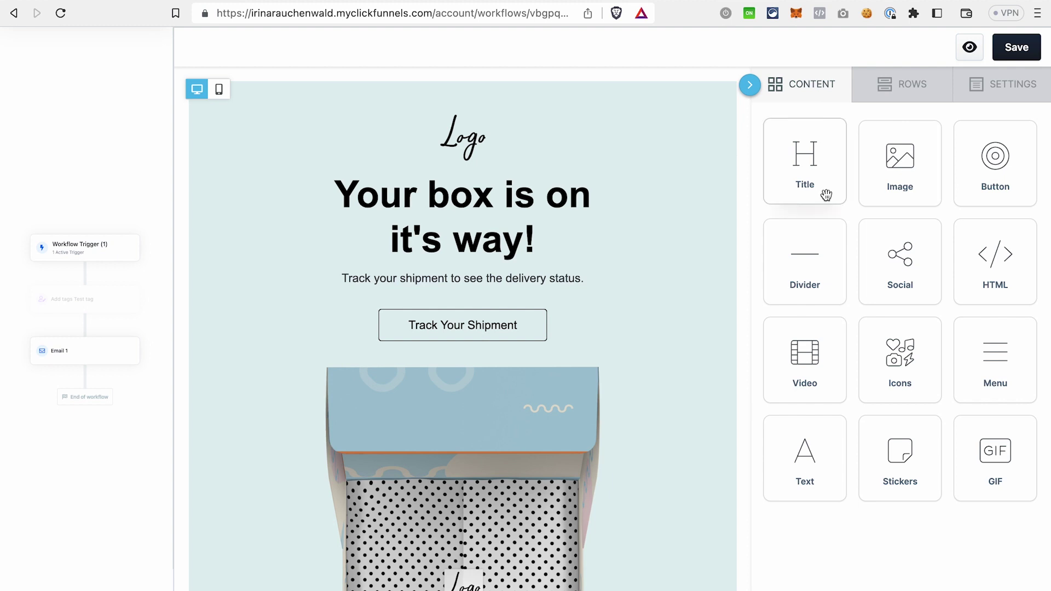
{"action": "left_click_drag", "start_coordinate": [810, 158], "coordinate": [461, 170]}
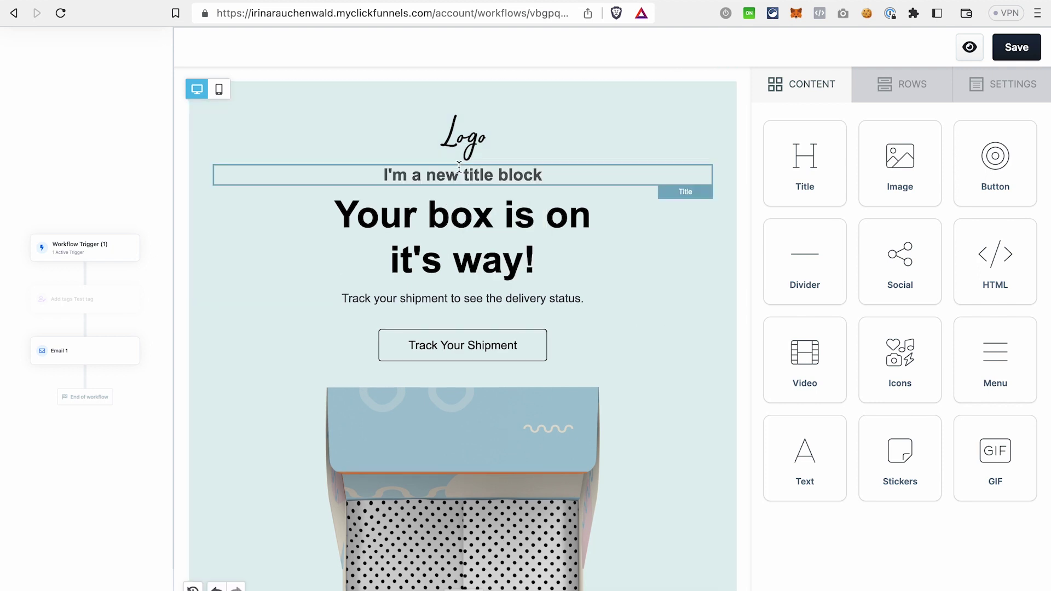
{"action": "left_click", "coordinate": [575, 172]}
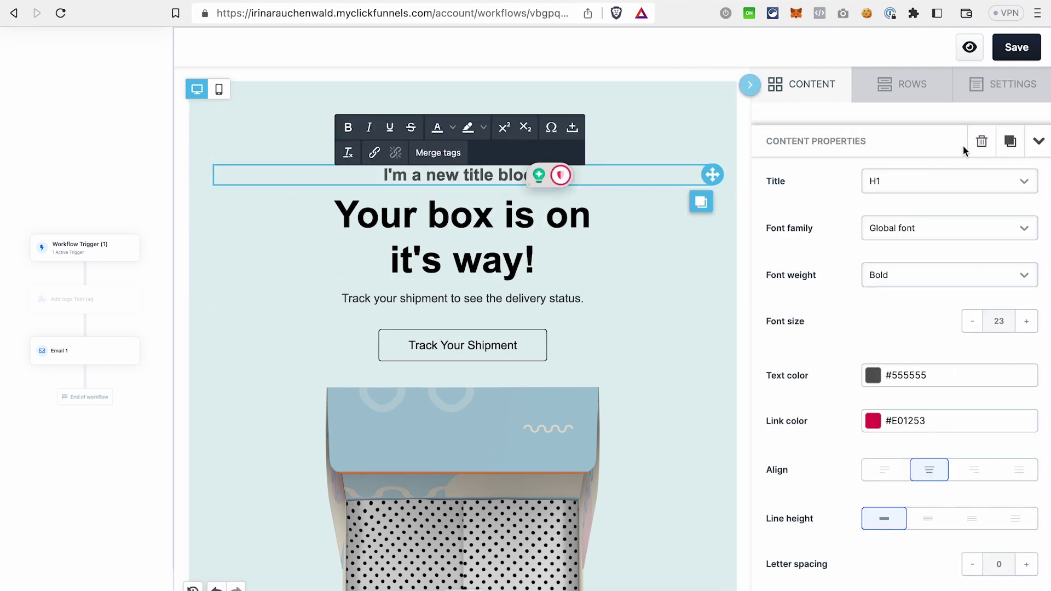
{"action": "left_click", "coordinate": [981, 141]}
{"action": "left_click", "coordinate": [685, 422]}
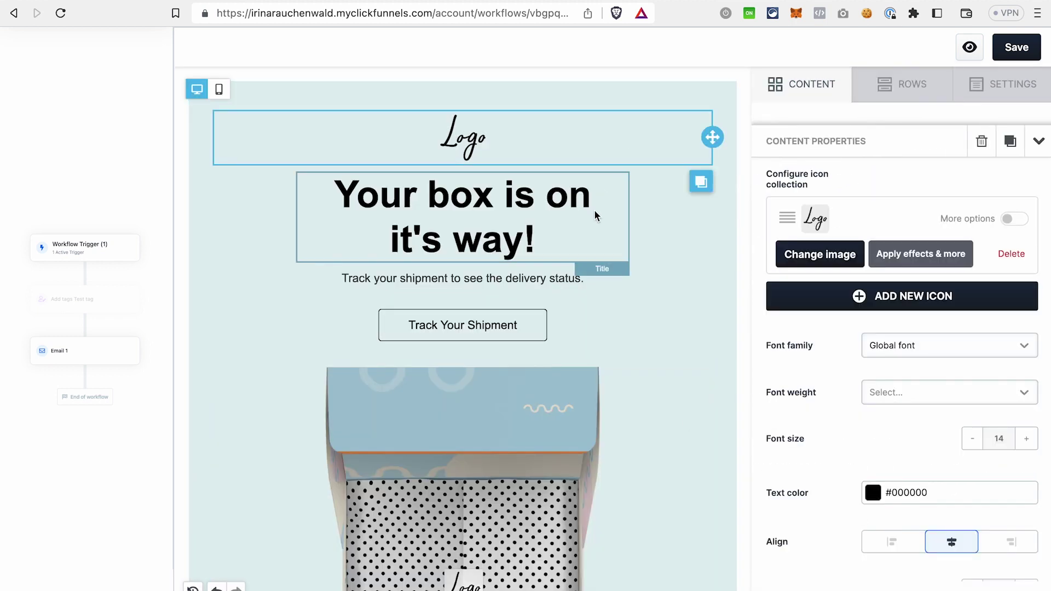
{"action": "left_click", "coordinate": [566, 200]}
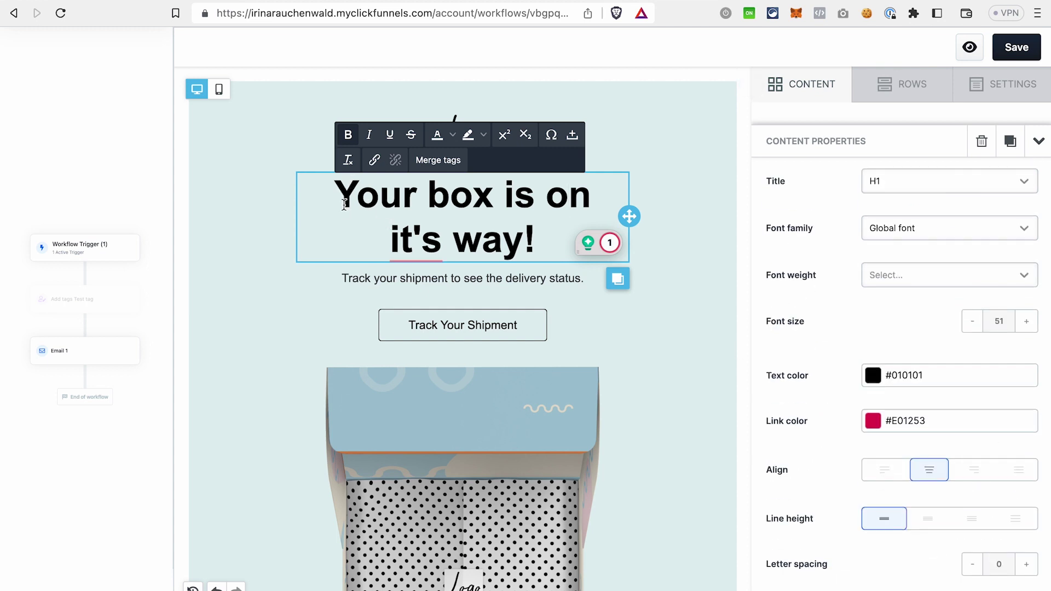
{"action": "left_click_drag", "start_coordinate": [336, 195], "coordinate": [556, 241]}
- Replace the headline with 'Your Headline' and delete the box image
{"action": "key", "text": "BackSpace"}
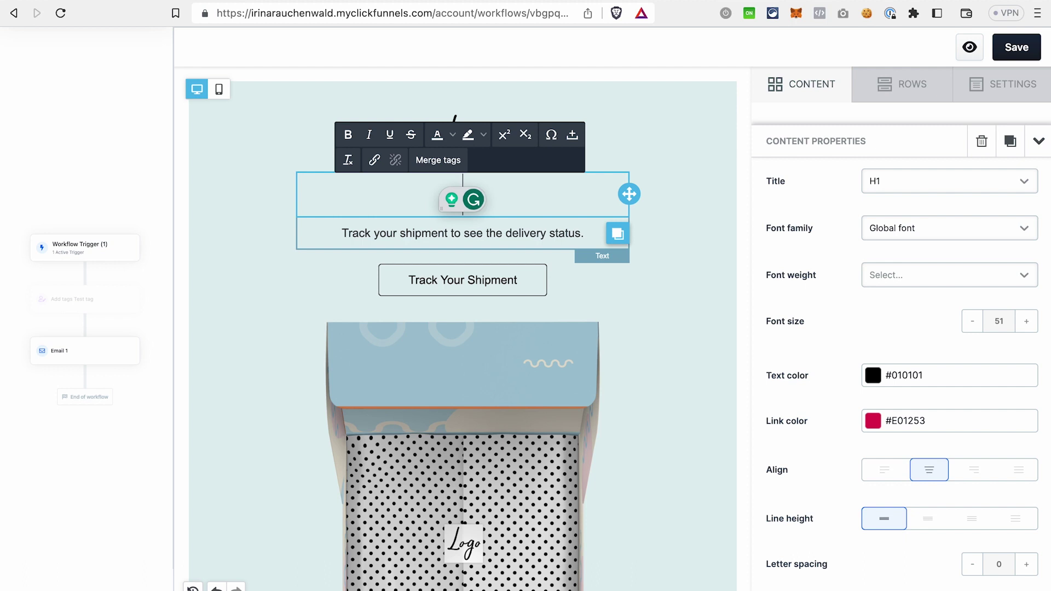
{"action": "type", "text": "Your H"}
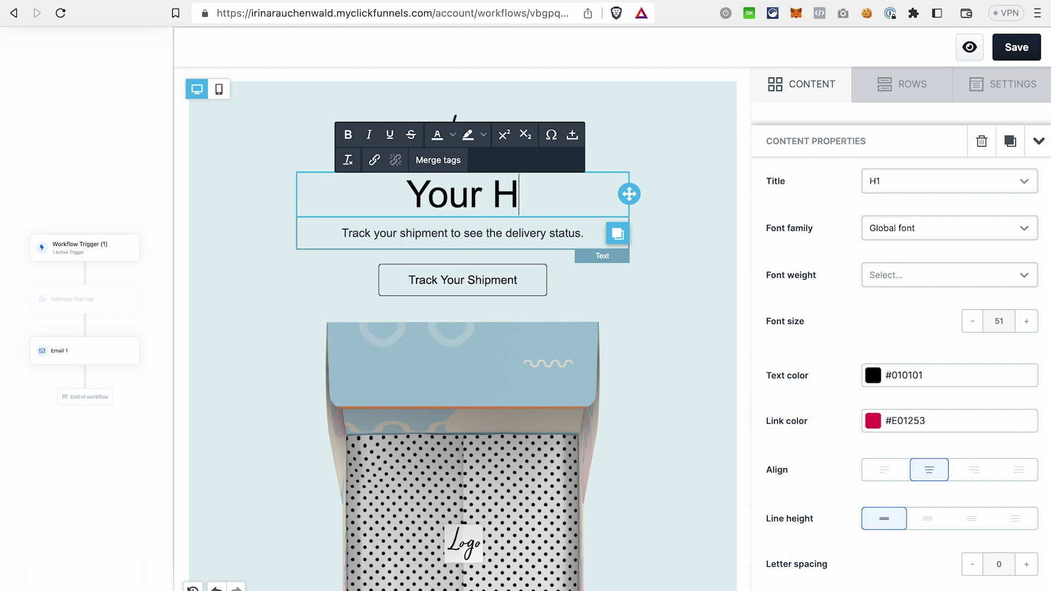
{"action": "type", "text": "eadline"}
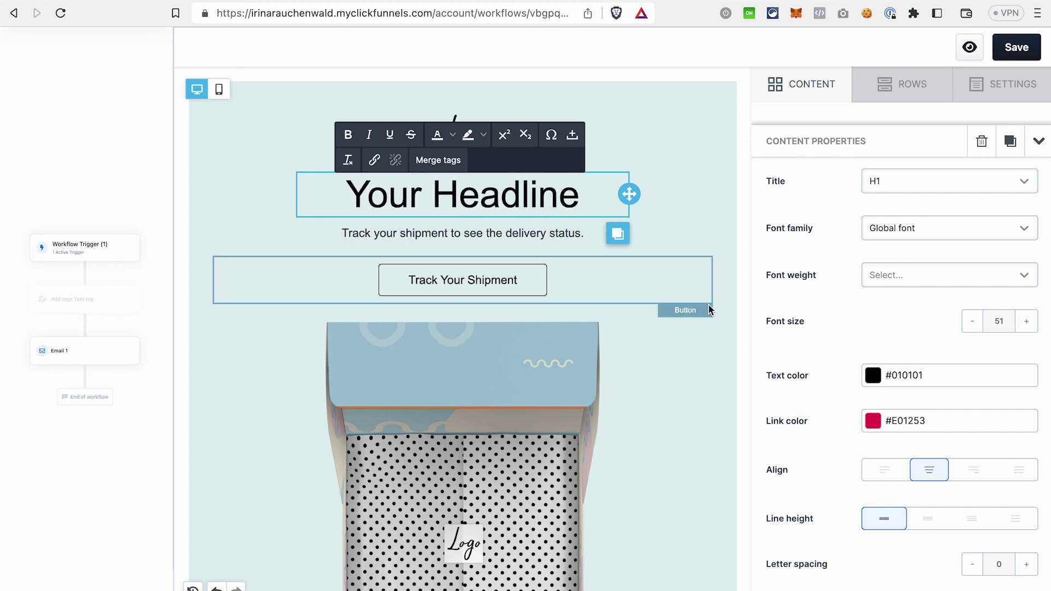
{"action": "left_click", "coordinate": [705, 302]}
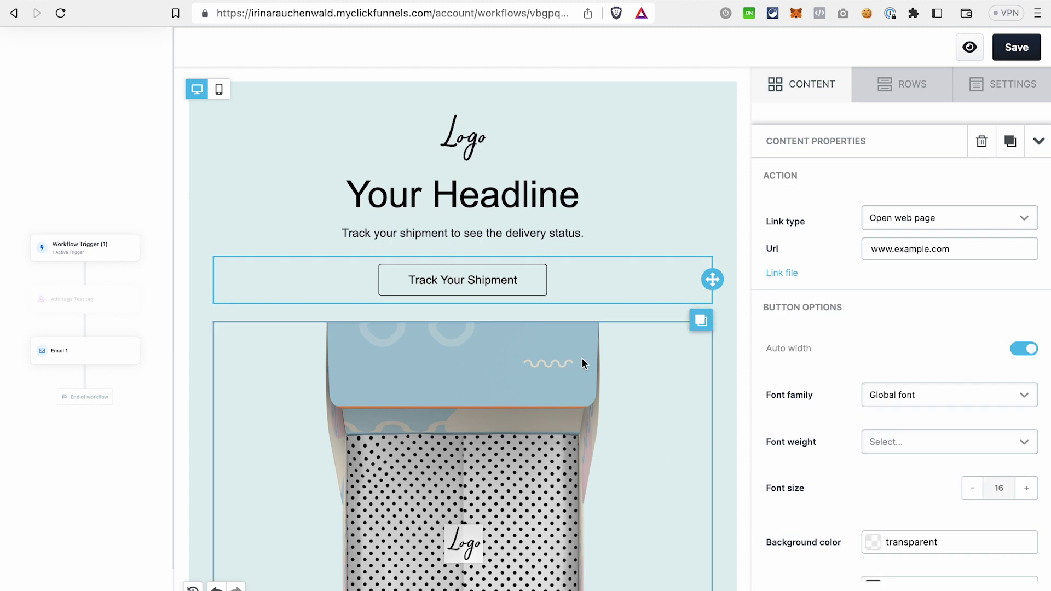
{"action": "left_click", "coordinate": [686, 338]}
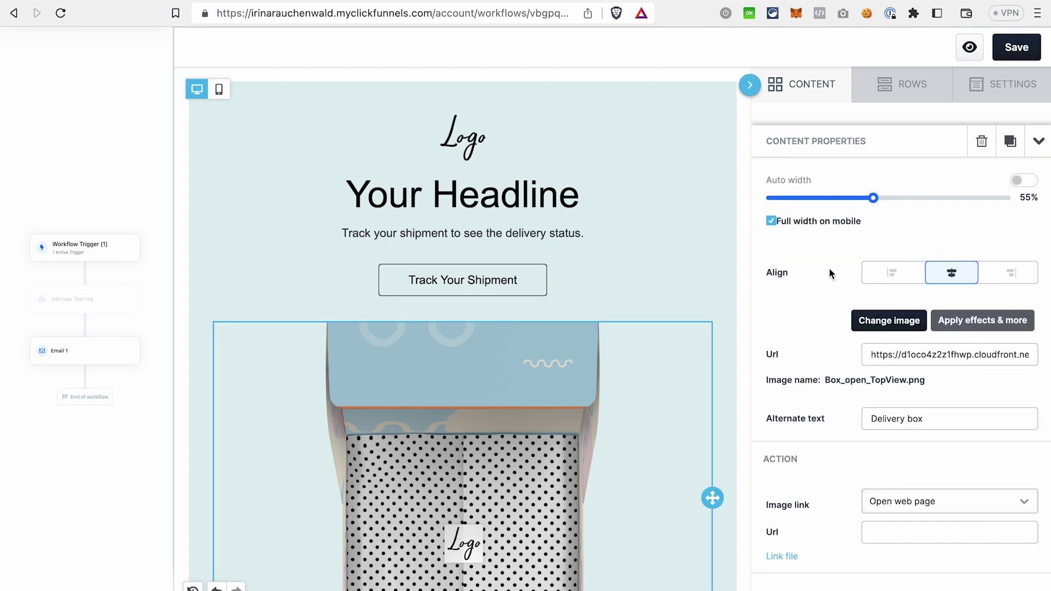
{"action": "left_click", "coordinate": [981, 141]}
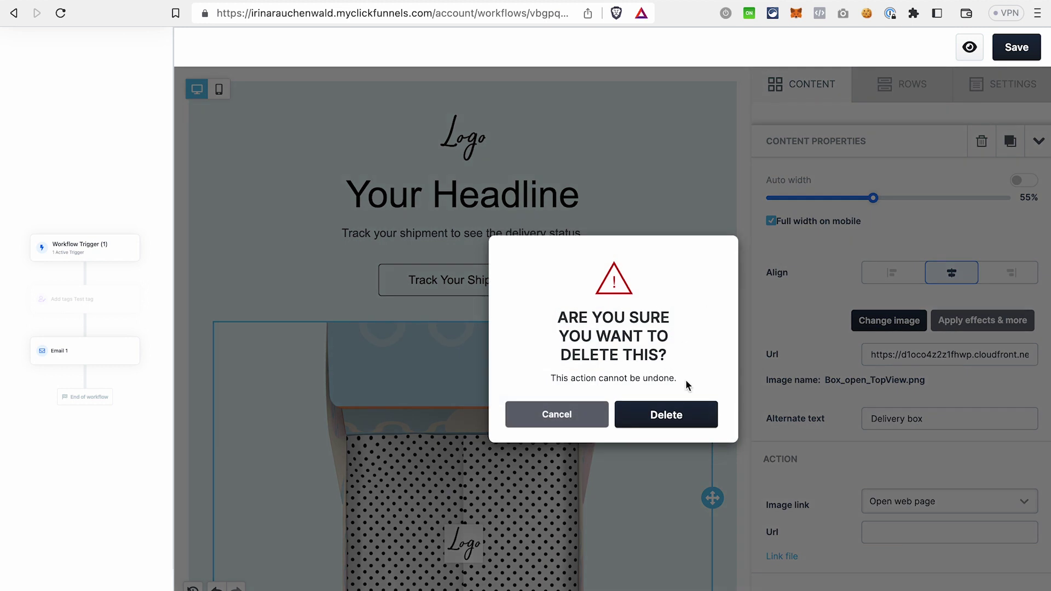
{"action": "left_click", "coordinate": [681, 418]}
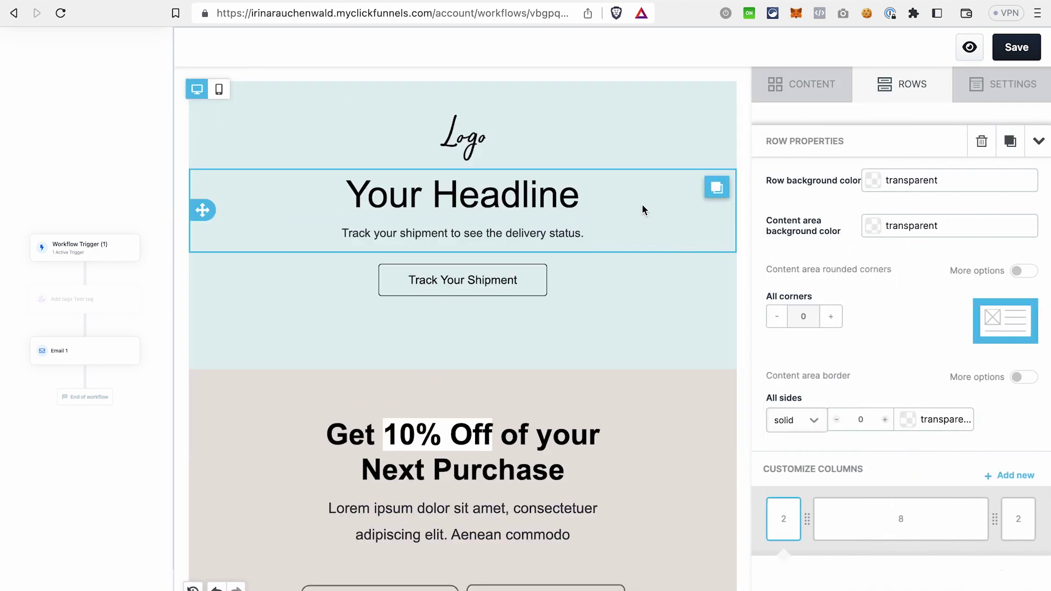
- Check the Track Your Shipment button's link, then save Email 1
{"action": "left_click", "coordinate": [567, 281]}
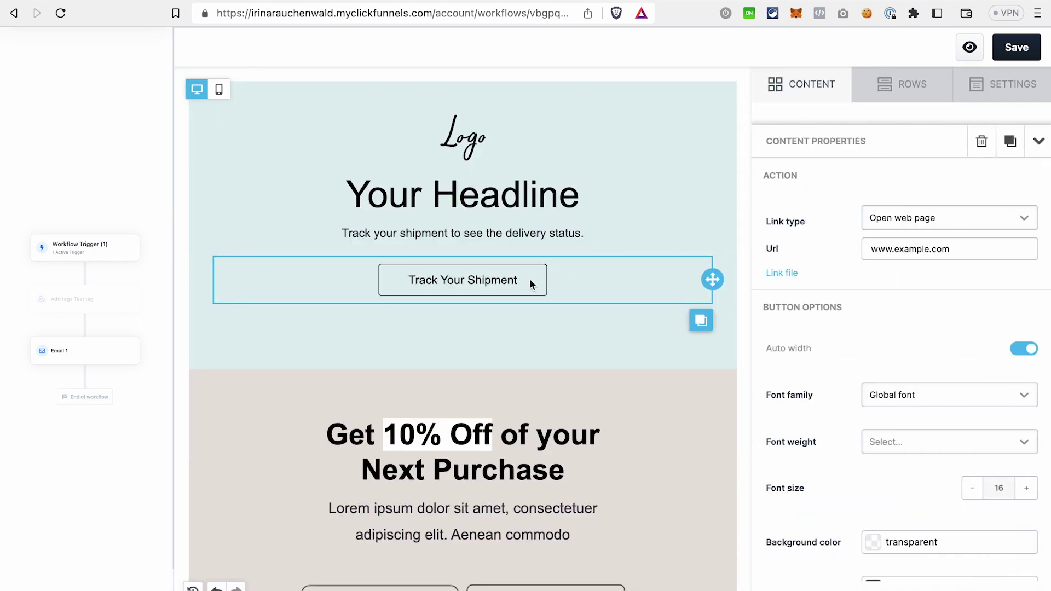
{"action": "left_click_drag", "start_coordinate": [872, 249], "coordinate": [969, 250]}
{"action": "scroll", "coordinate": [665, 298], "scroll_direction": "down", "scroll_amount": 1}
{"action": "left_click", "coordinate": [666, 298]}
{"action": "scroll", "coordinate": [666, 296], "scroll_direction": "down", "scroll_amount": 10}
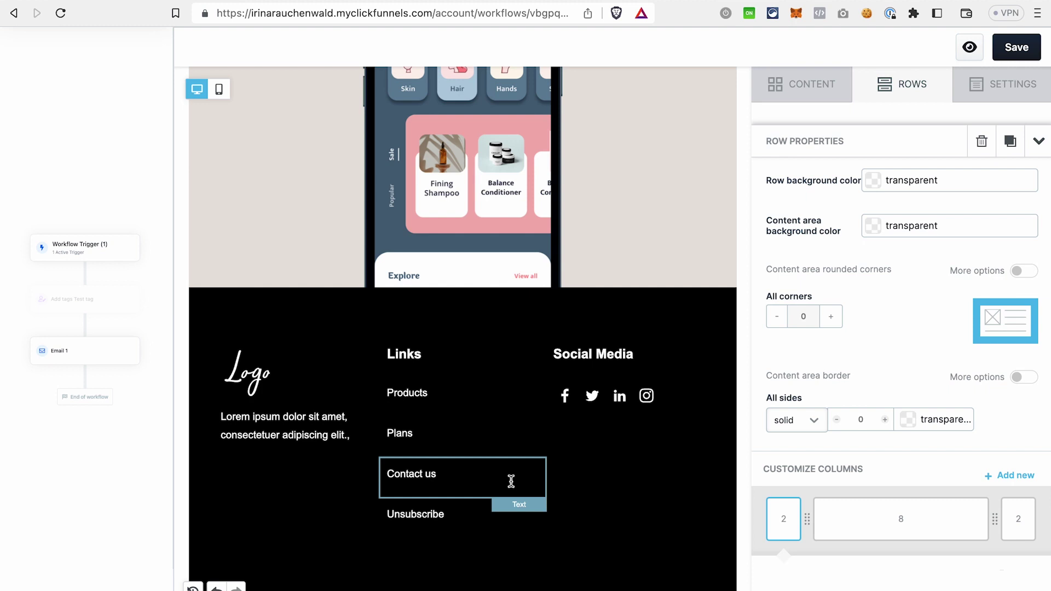
{"action": "scroll", "coordinate": [718, 438], "scroll_direction": "up", "scroll_amount": 15}
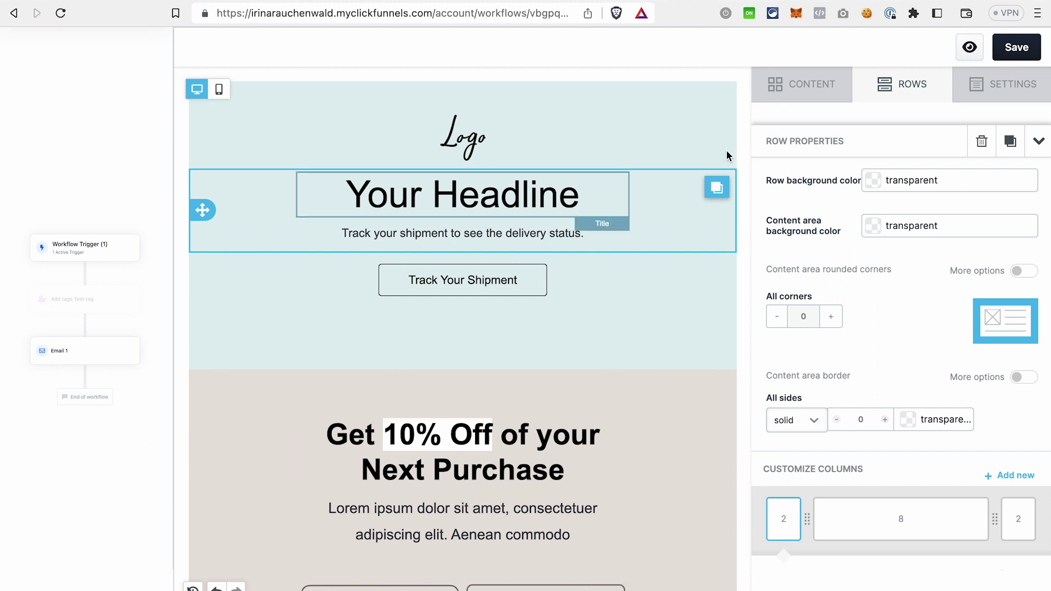
{"action": "left_click", "coordinate": [1014, 50]}
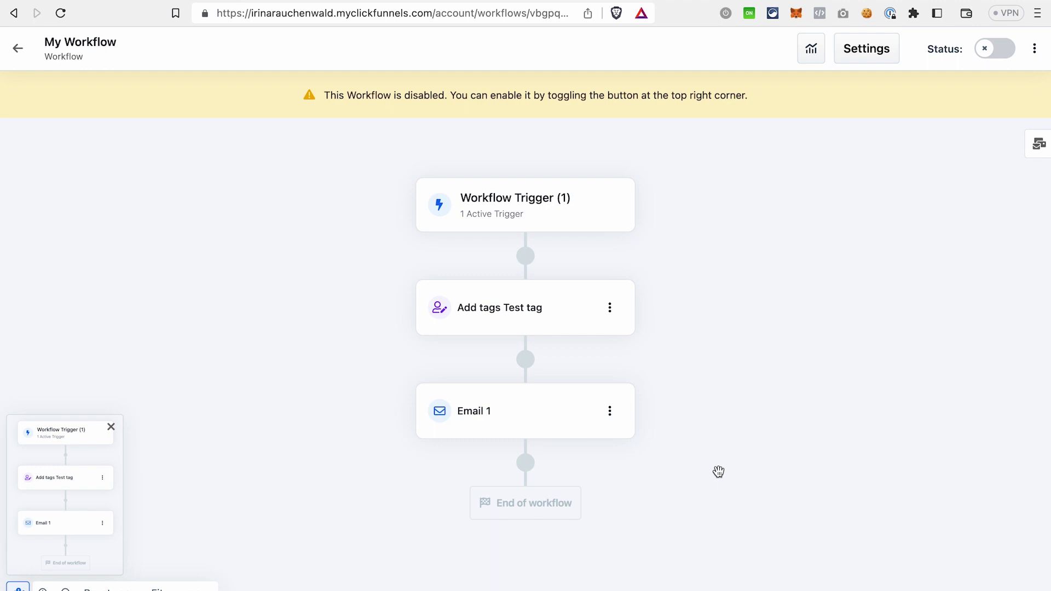
- Insert a Delay step of 1 day below Email 1
{"action": "mouse_move", "coordinate": [517, 405]}
{"action": "left_click", "coordinate": [525, 465]}
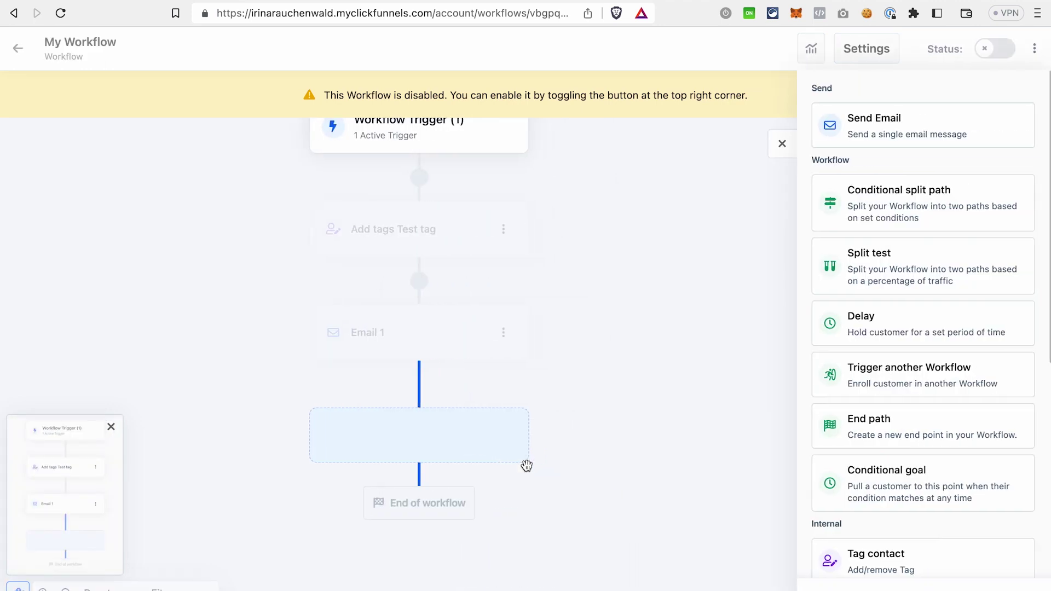
{"action": "left_click", "coordinate": [898, 327]}
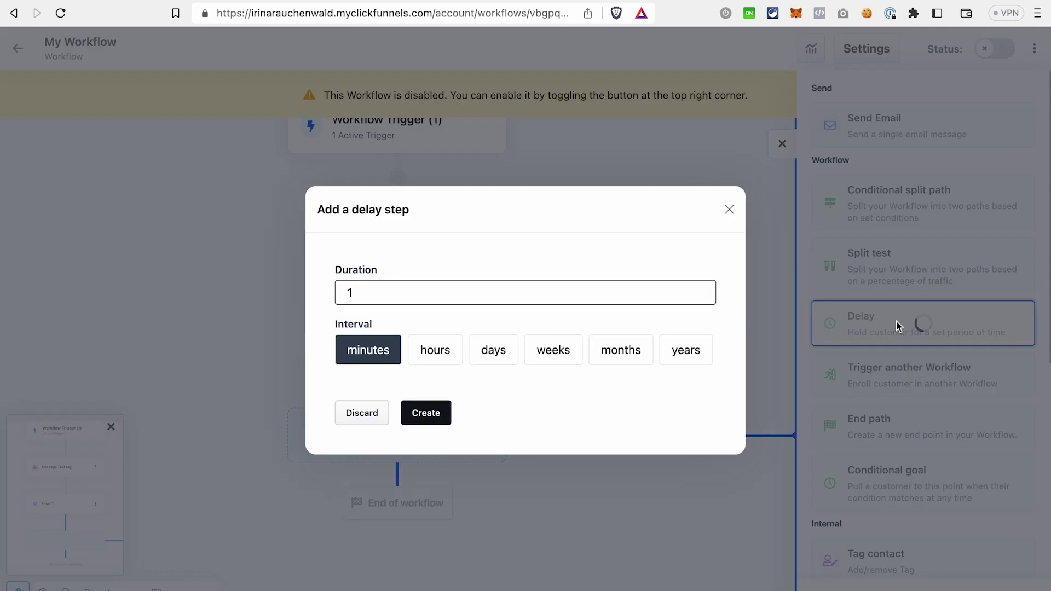
{"action": "left_click", "coordinate": [500, 358]}
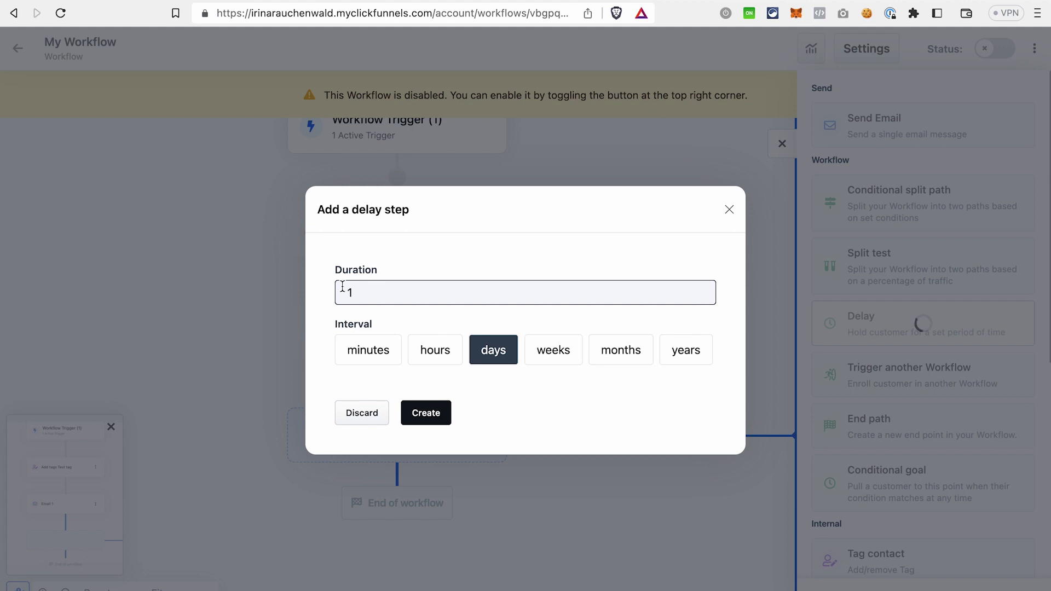
{"action": "left_click", "coordinate": [425, 416]}
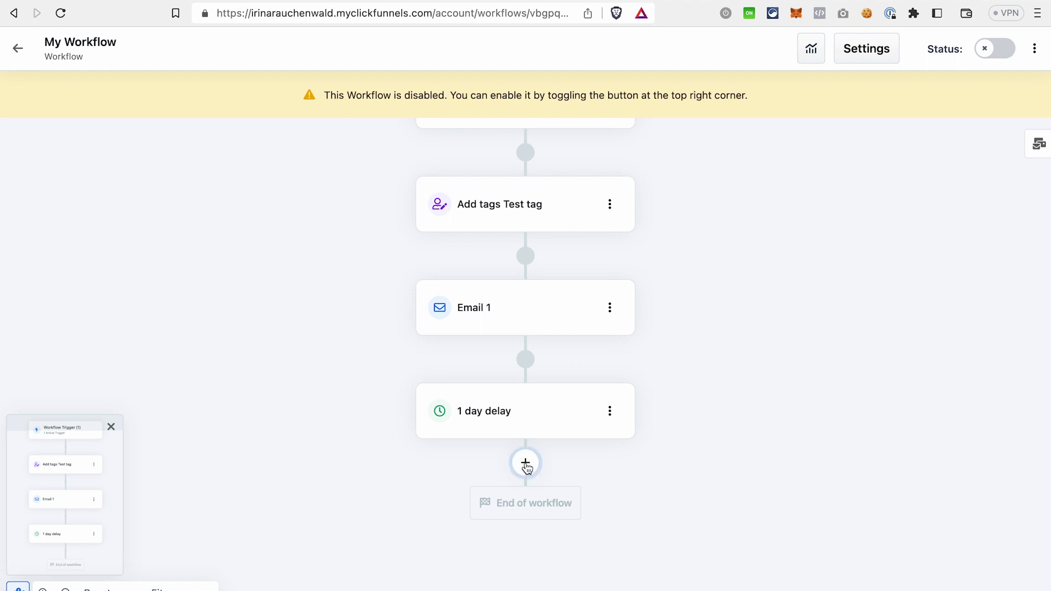
- Add a Send Email step after the 1 day delay using the Russell Brunson Style template
{"action": "left_click", "coordinate": [526, 464]}
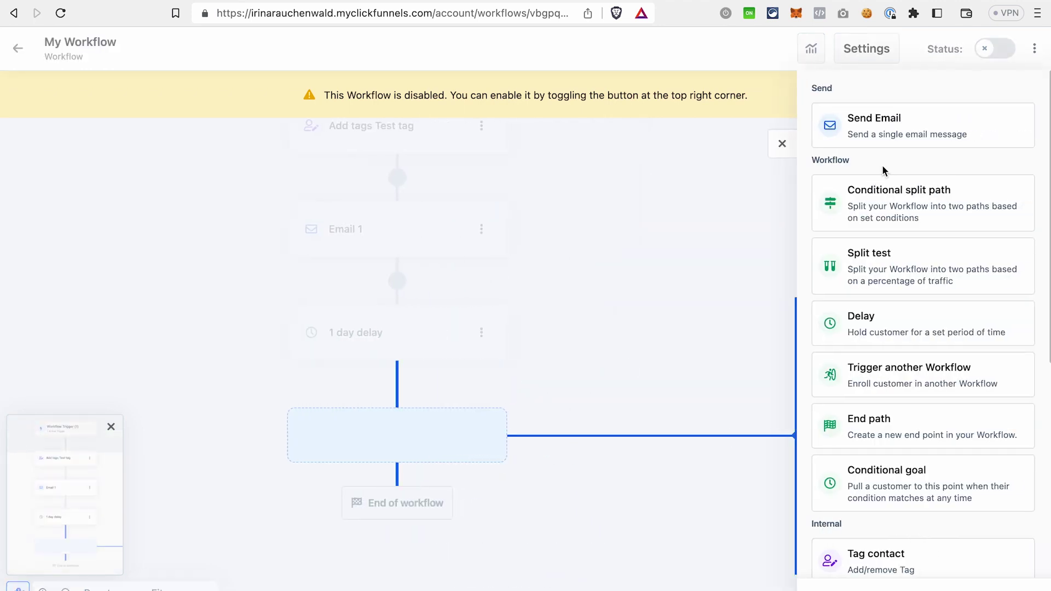
{"action": "left_click", "coordinate": [914, 130]}
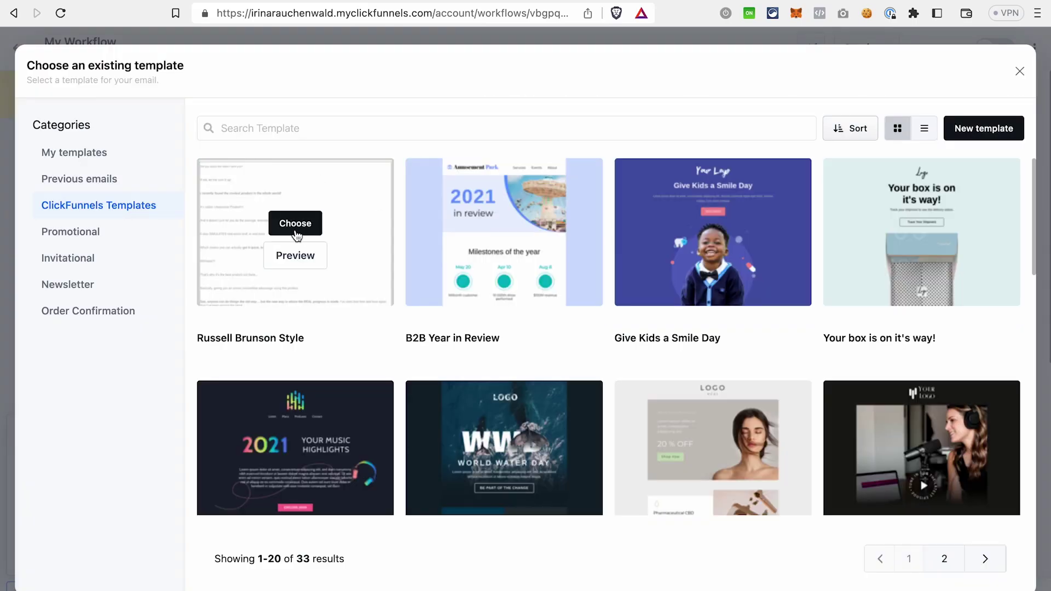
{"action": "left_click", "coordinate": [295, 222]}
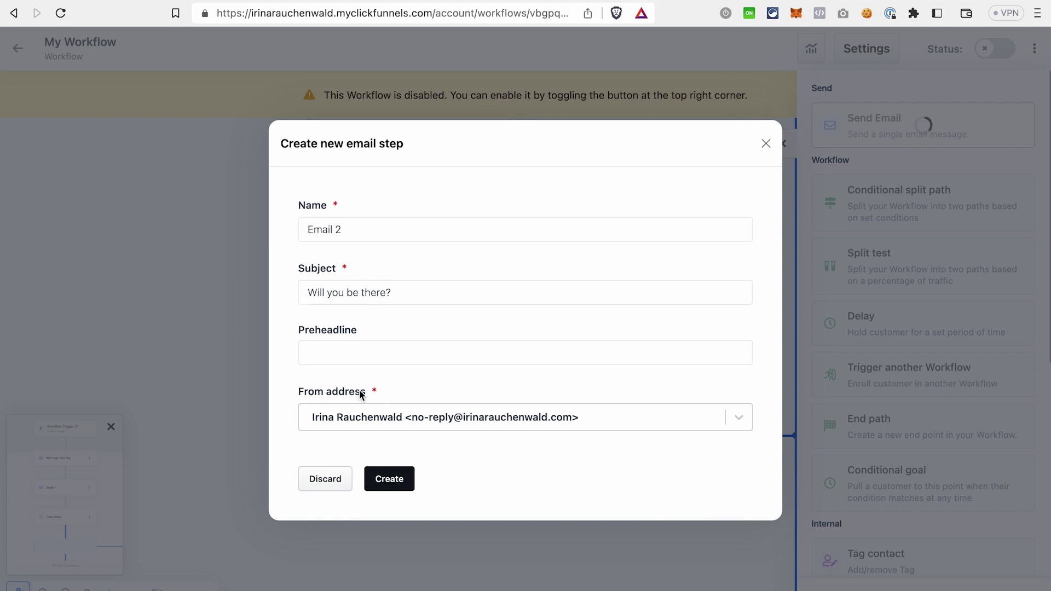
{"action": "left_click", "coordinate": [399, 481]}
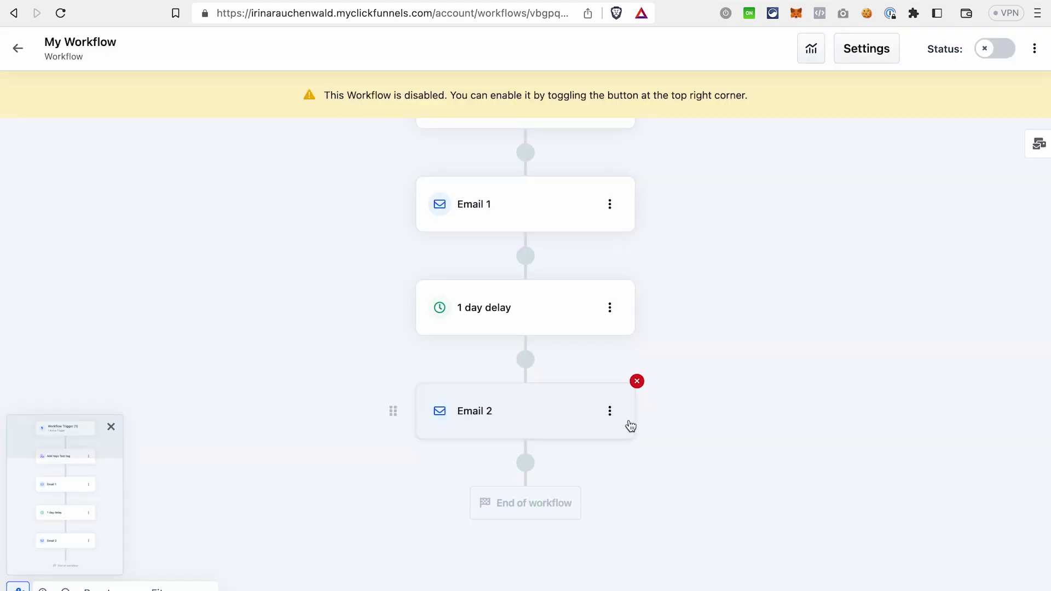
- Open Email 2 in the email editor and save it
{"action": "left_click", "coordinate": [609, 412]}
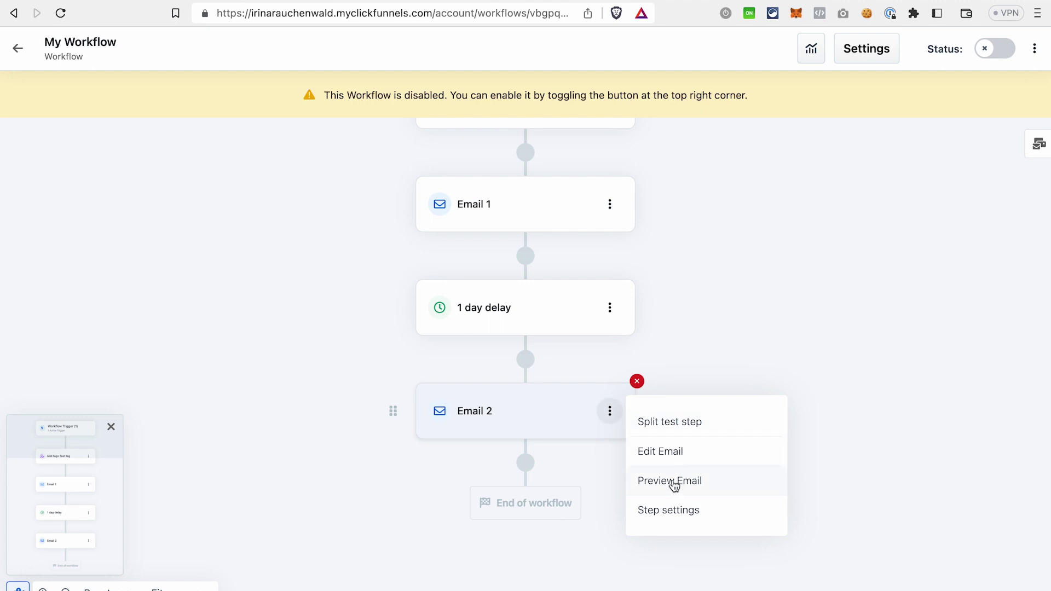
{"action": "left_click", "coordinate": [660, 452]}
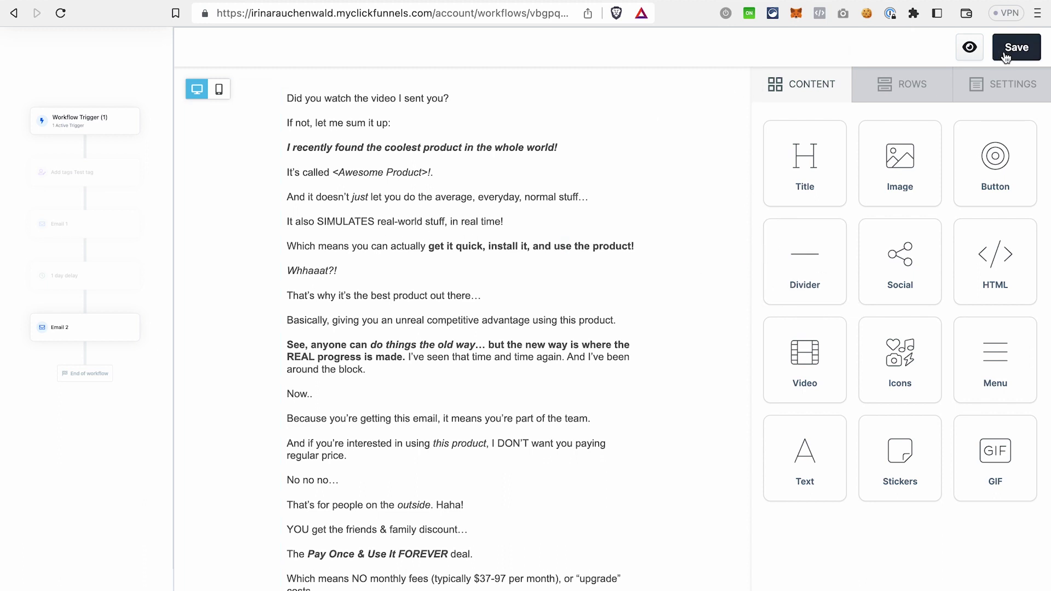
{"action": "left_click", "coordinate": [1005, 53]}
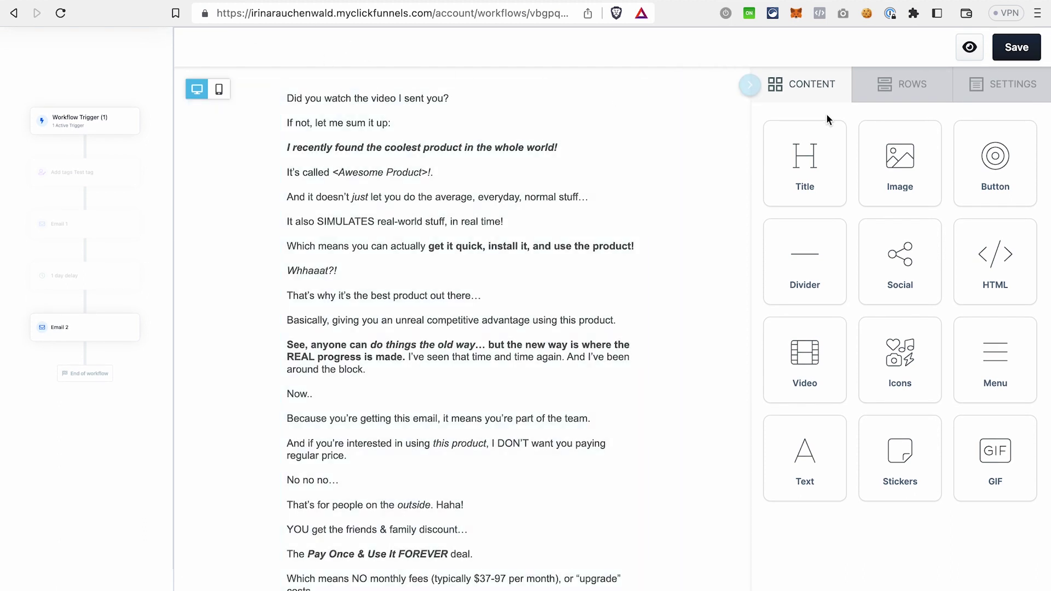
- Preview Email 2 on desktop and mobile, then return to the My Workflow canvas
{"action": "left_click", "coordinate": [968, 49]}
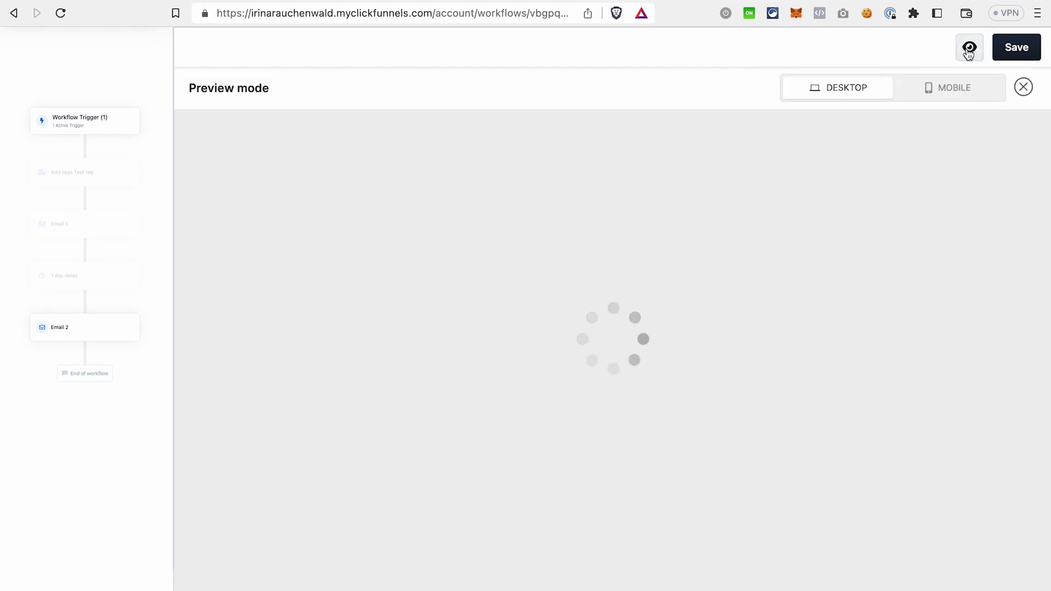
{"action": "scroll", "coordinate": [747, 383], "scroll_direction": "down", "scroll_amount": 5}
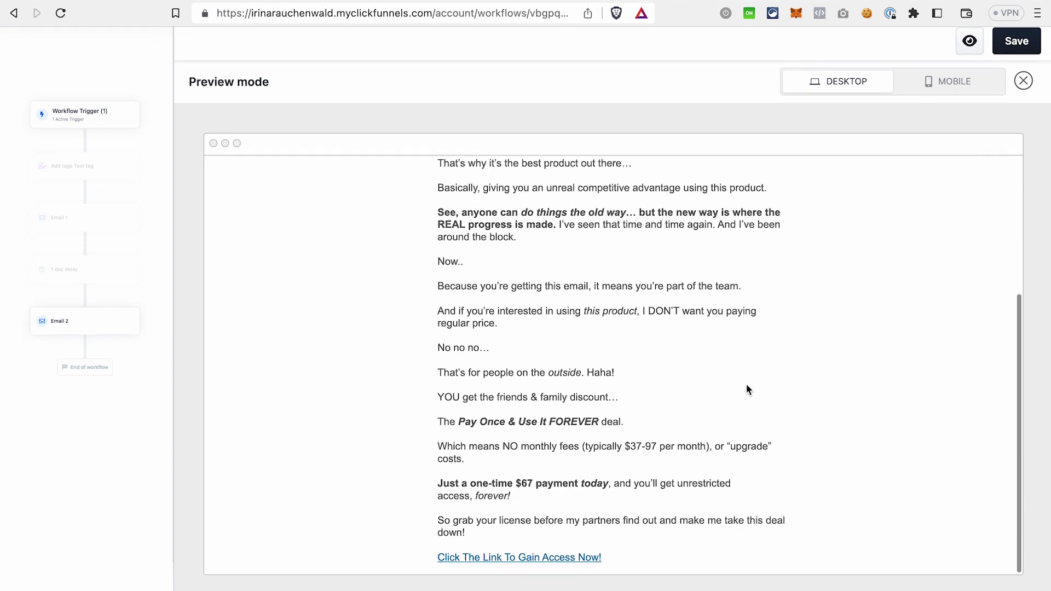
{"action": "scroll", "coordinate": [744, 325], "scroll_direction": "up", "scroll_amount": 5}
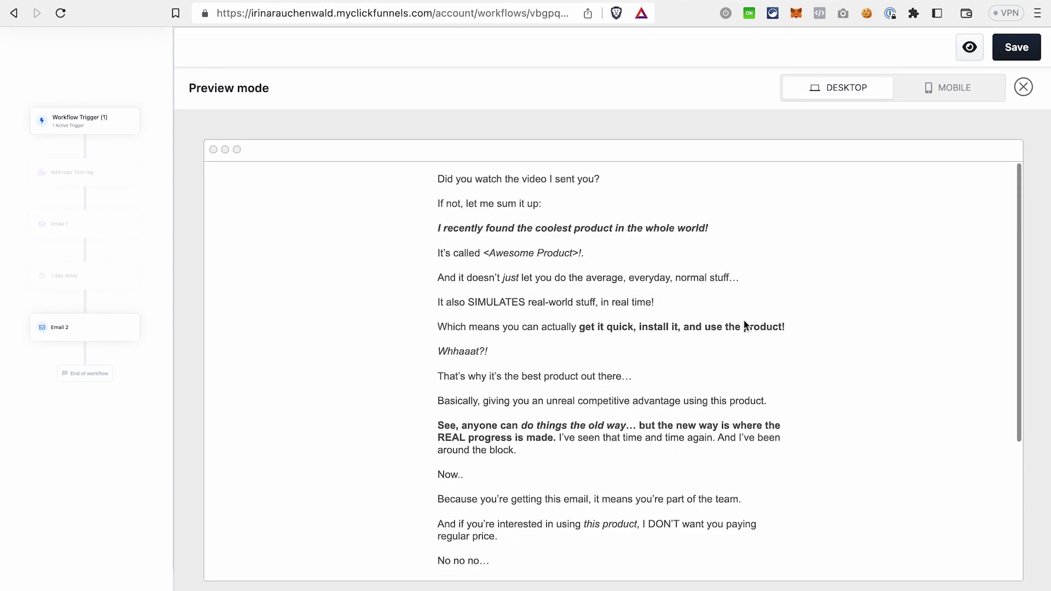
{"action": "left_click", "coordinate": [952, 93]}
{"action": "scroll", "coordinate": [661, 374], "scroll_direction": "down", "scroll_amount": 5}
{"action": "key", "text": "Escape"}
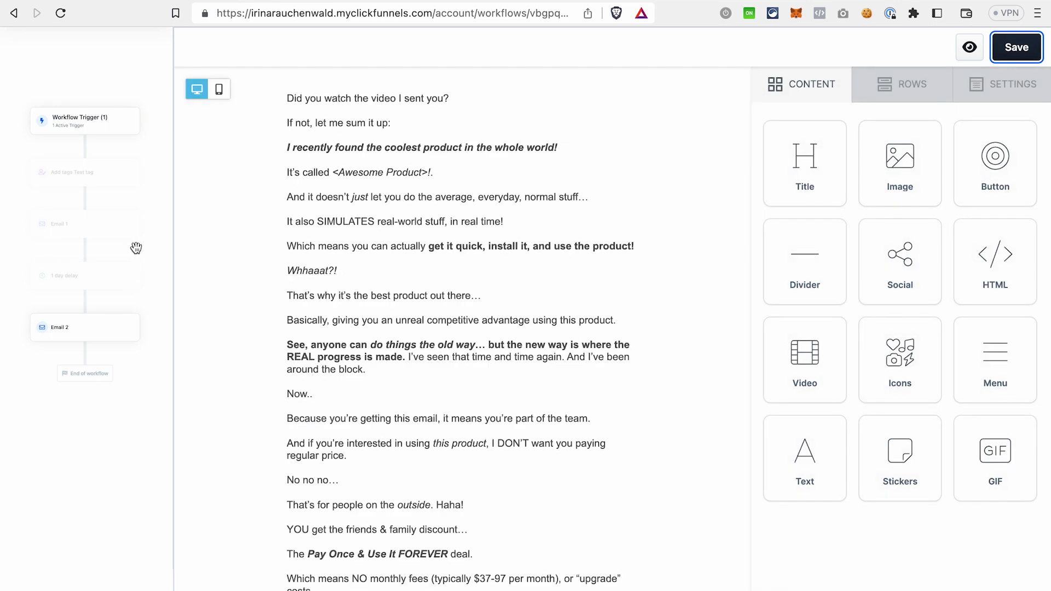
{"action": "left_click", "coordinate": [120, 257]}
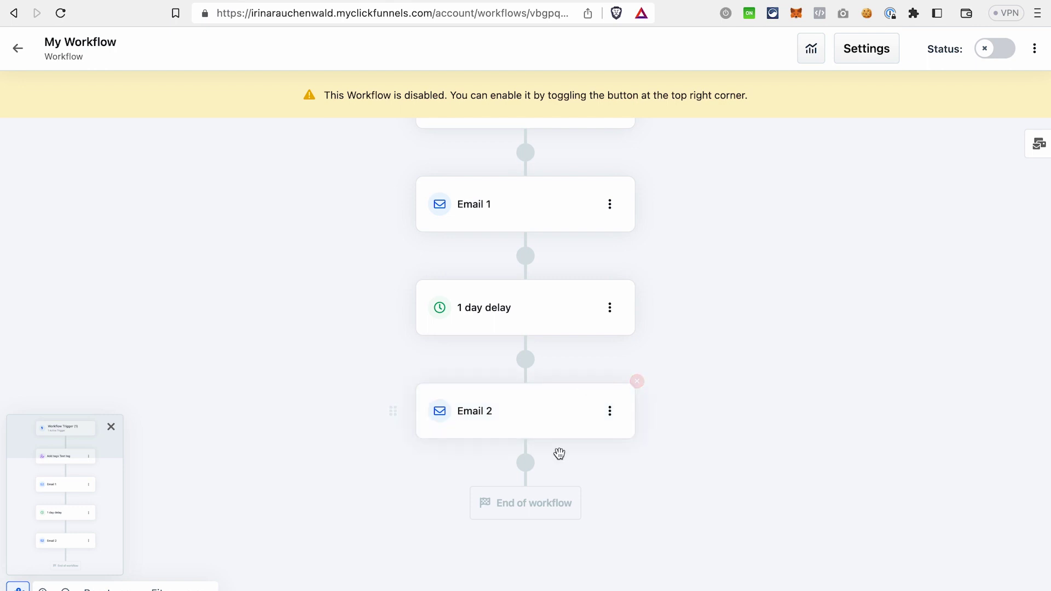
- Insert a Delay step of 1 days below Email 2
{"action": "left_click", "coordinate": [526, 464]}
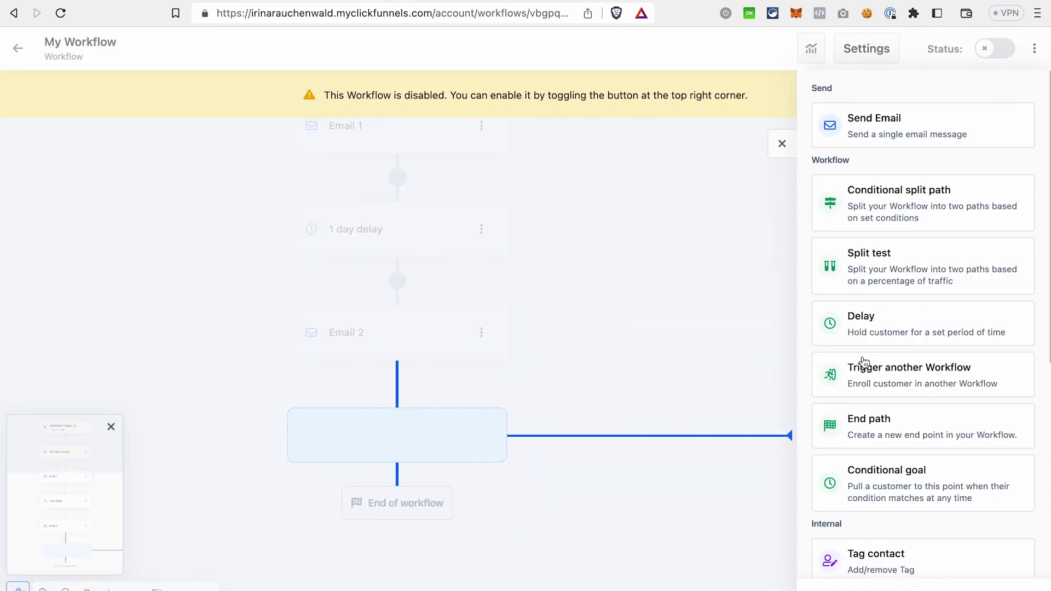
{"action": "left_click", "coordinate": [873, 328]}
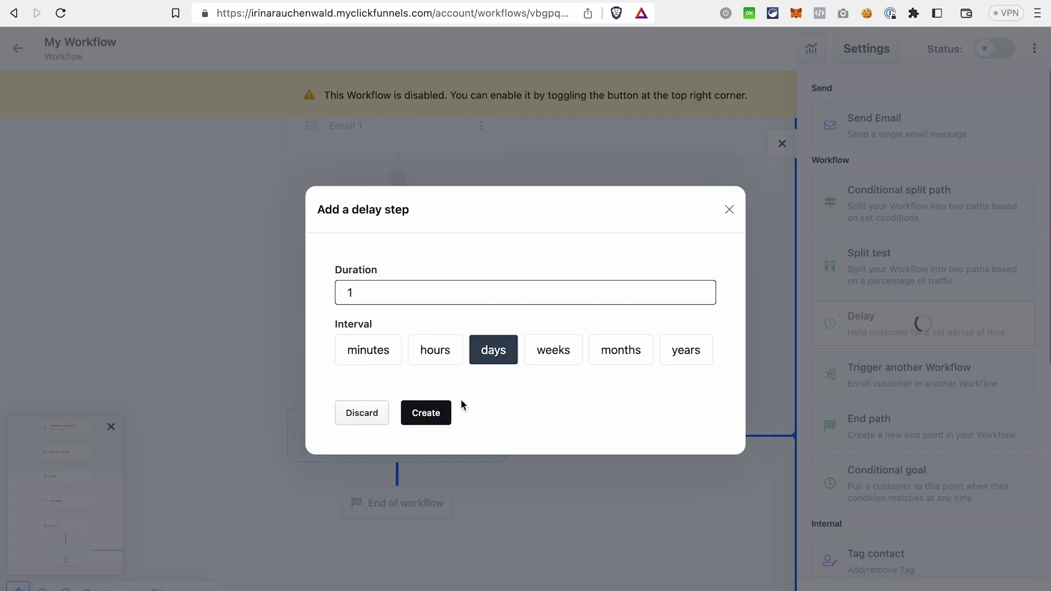
{"action": "left_click", "coordinate": [436, 416]}
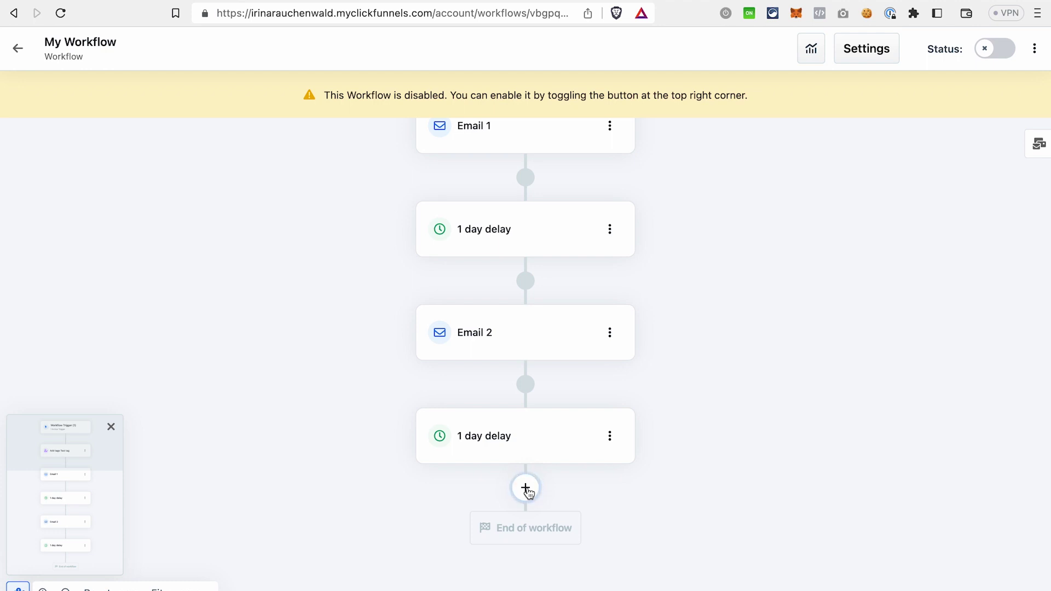
{"action": "left_click", "coordinate": [527, 489]}
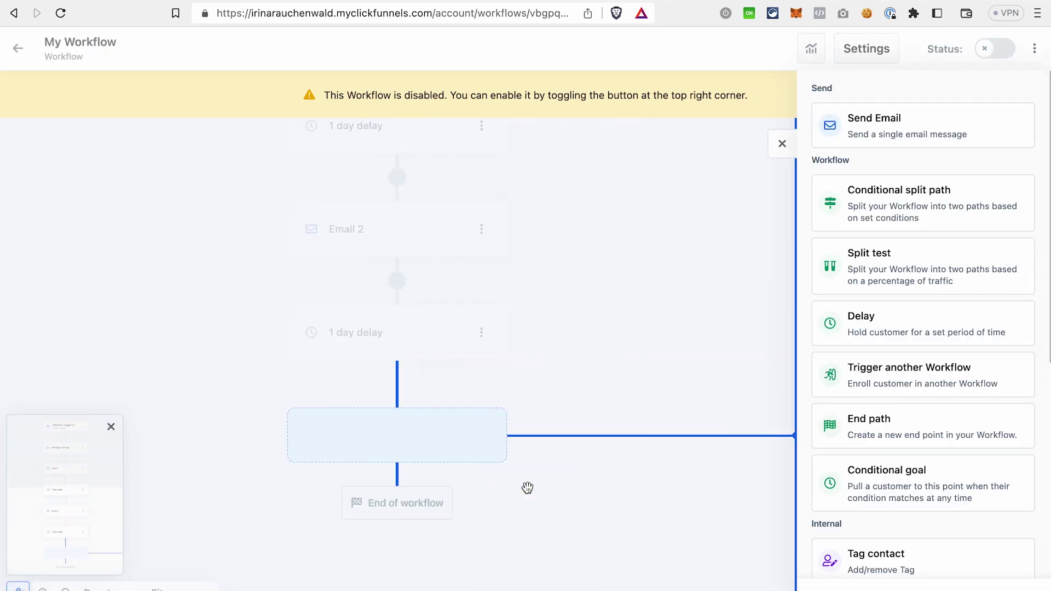
- Add a Conditional split path whose condition filters on Purchased Product, then submit it
{"action": "left_click", "coordinate": [932, 207]}
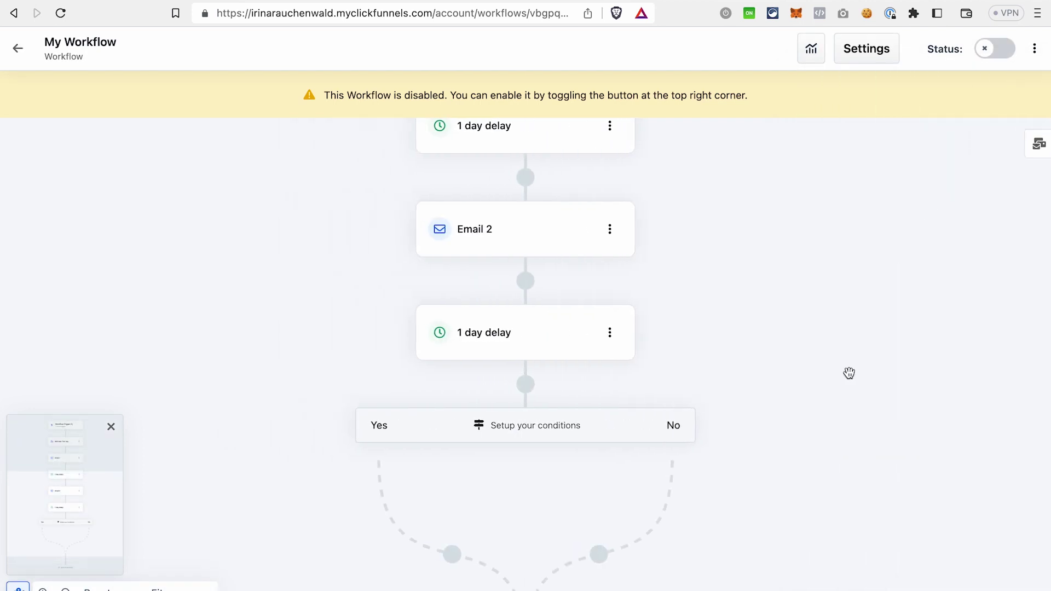
{"action": "scroll", "coordinate": [792, 498], "scroll_direction": "down", "scroll_amount": 4}
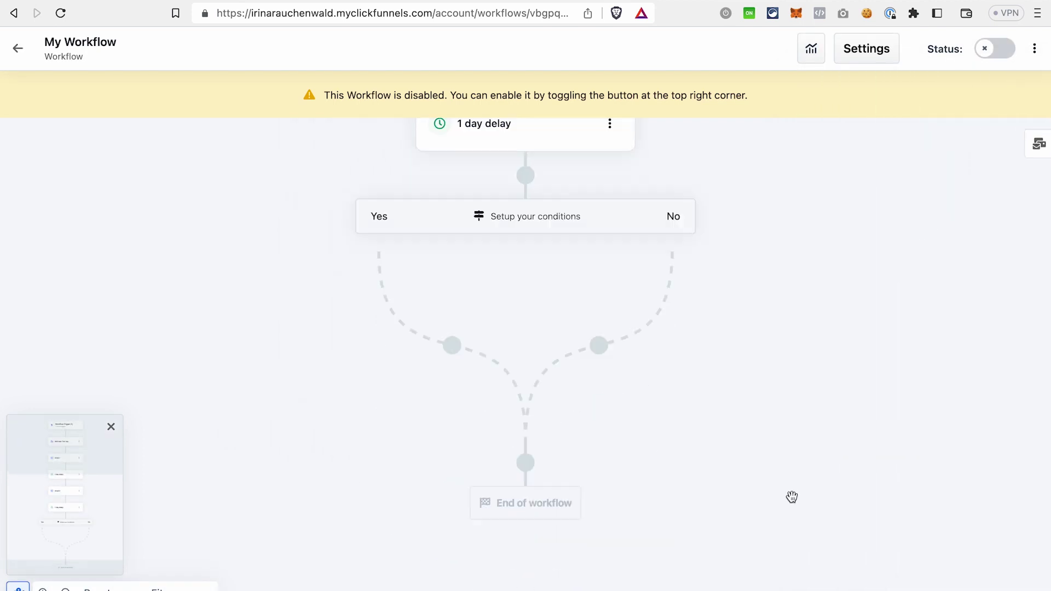
{"action": "left_click", "coordinate": [541, 217]}
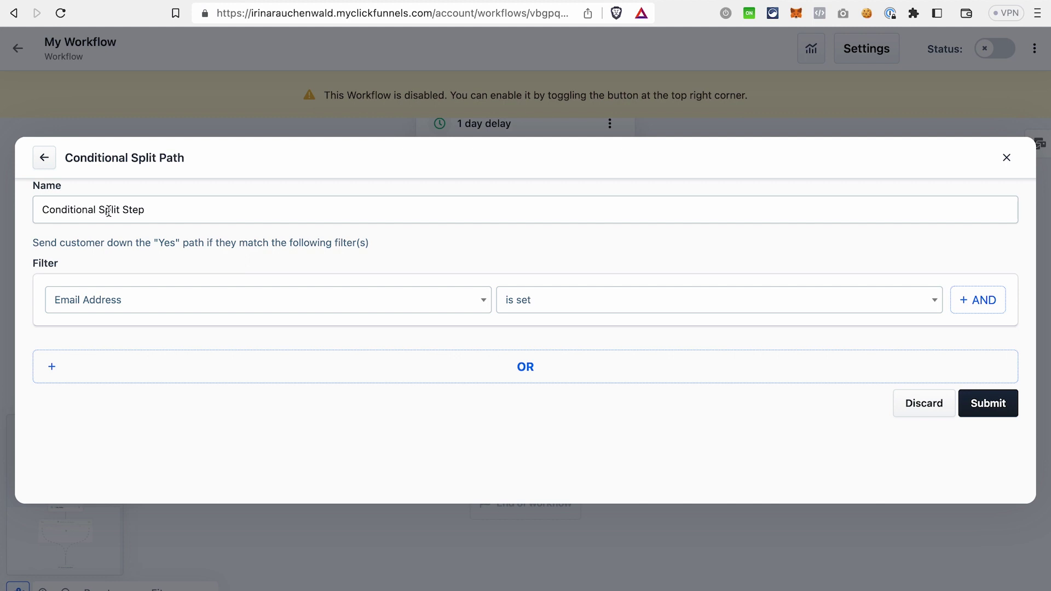
{"action": "left_click", "coordinate": [485, 301]}
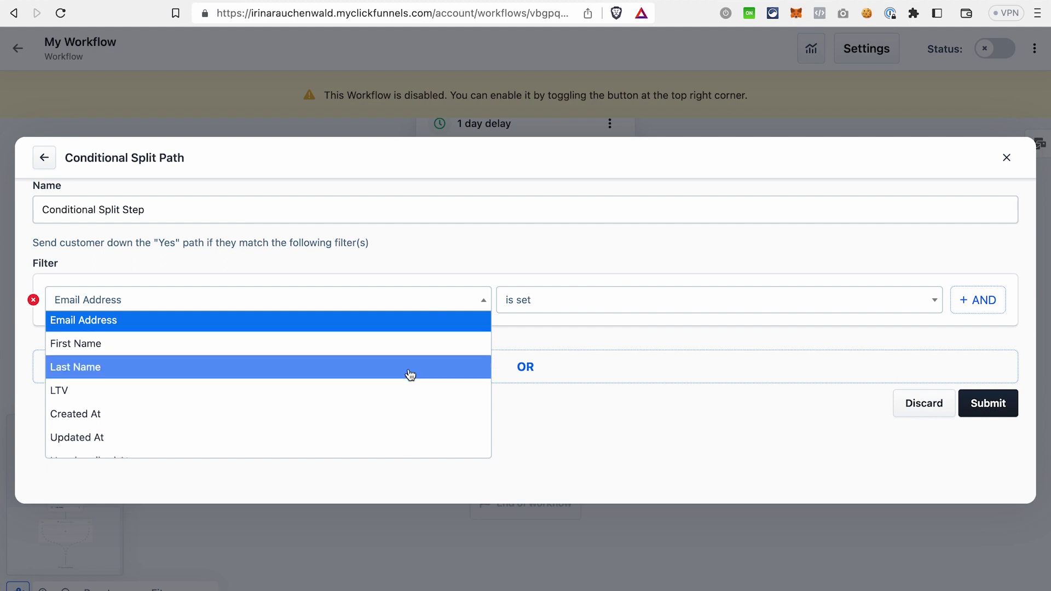
{"action": "scroll", "coordinate": [410, 375], "scroll_direction": "down", "scroll_amount": 3}
{"action": "scroll", "coordinate": [411, 374], "scroll_direction": "down", "scroll_amount": 3}
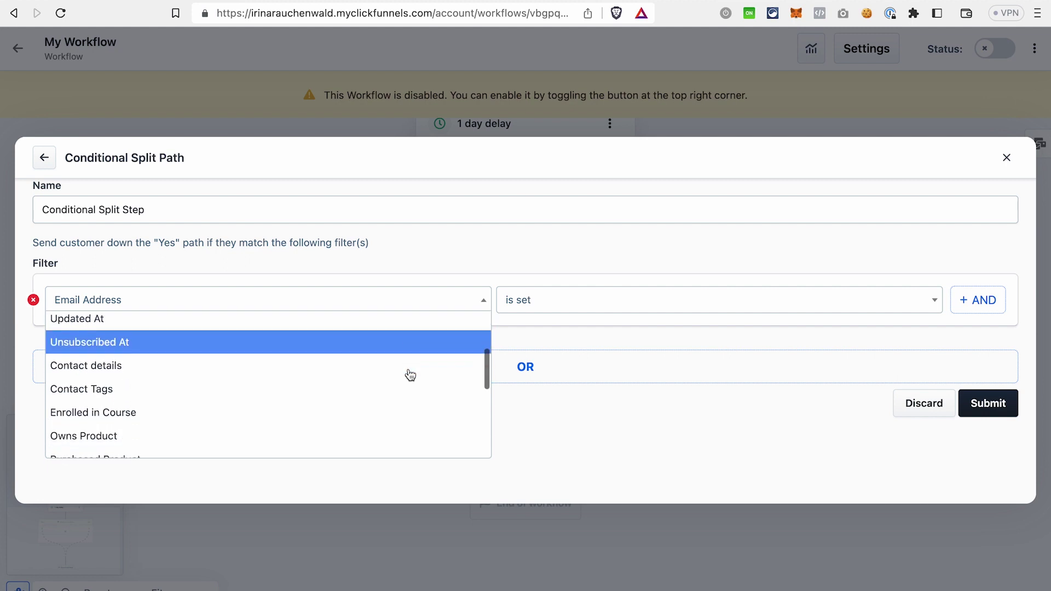
{"action": "scroll", "coordinate": [410, 374], "scroll_direction": "down", "scroll_amount": 1}
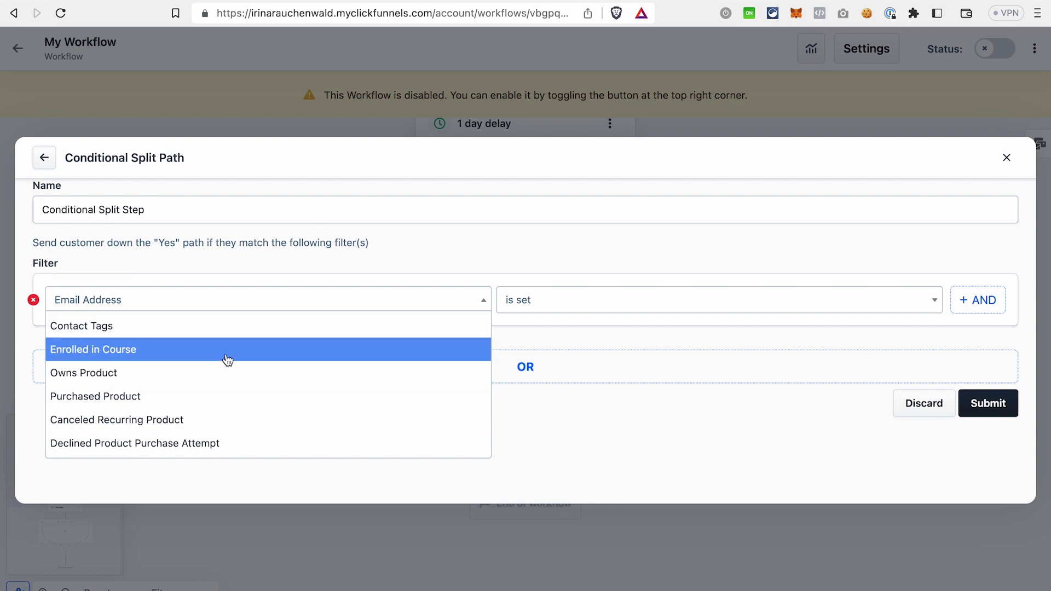
{"action": "left_click", "coordinate": [126, 398]}
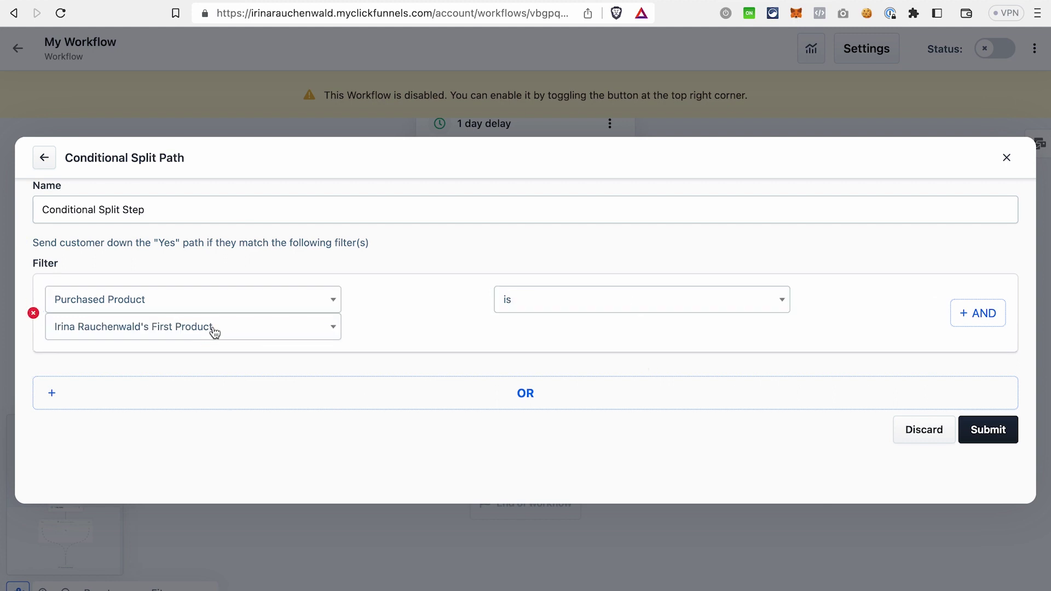
{"action": "left_click", "coordinate": [996, 435]}
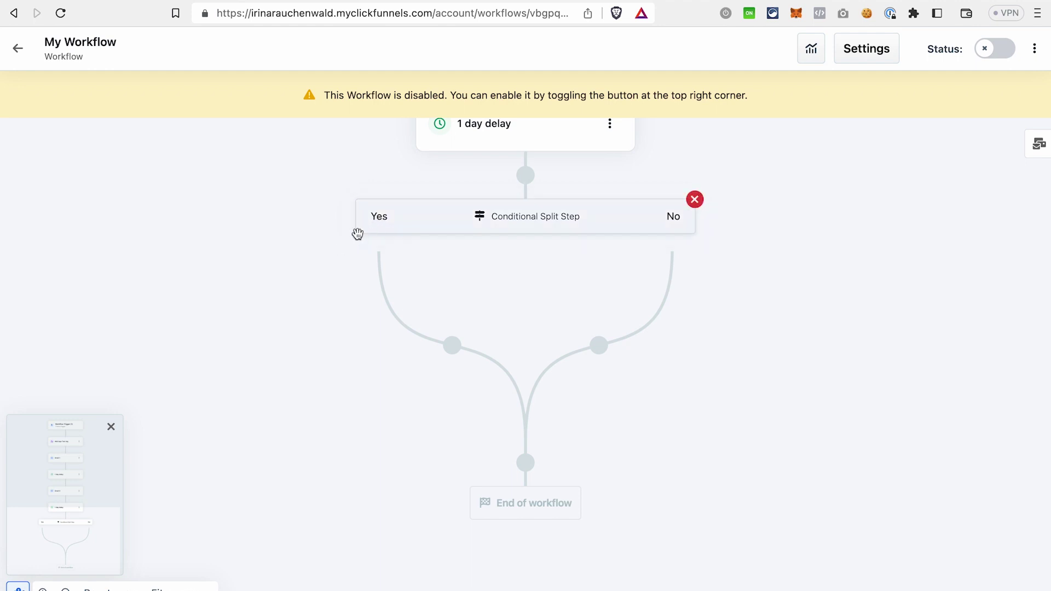
- Add a Tag contact step on the Yes branch applying the Buyer tag
{"action": "left_click", "coordinate": [452, 346]}
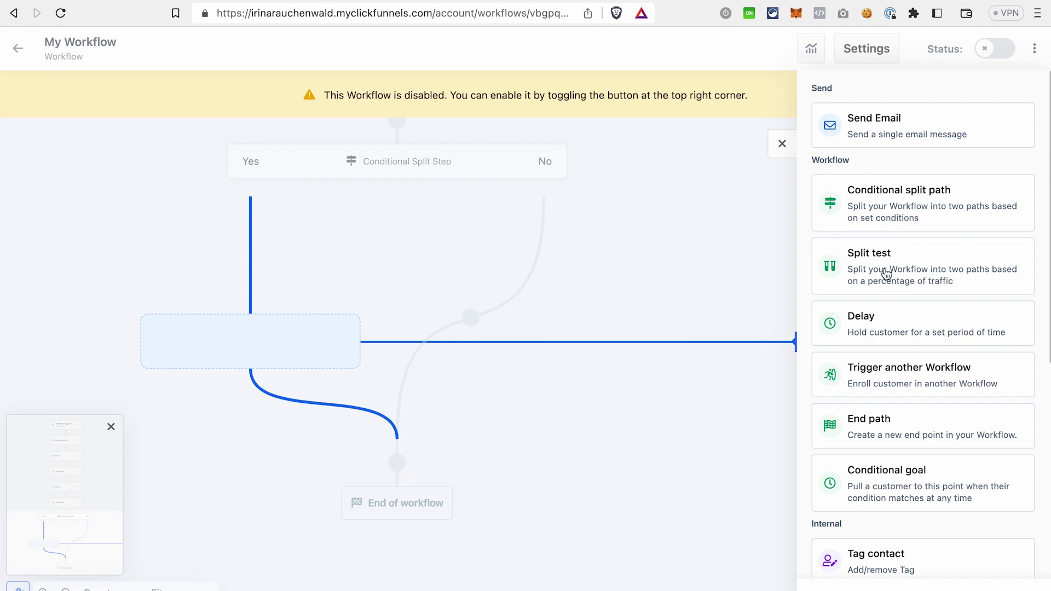
{"action": "scroll", "coordinate": [889, 340], "scroll_direction": "down", "scroll_amount": 3}
{"action": "left_click", "coordinate": [887, 441]}
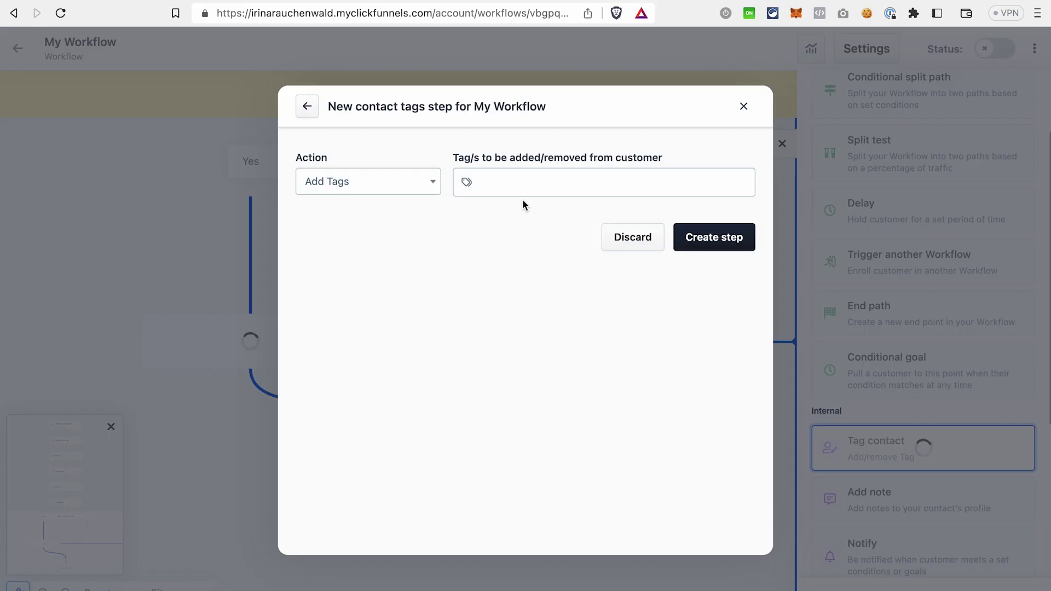
{"action": "left_click", "coordinate": [512, 181]}
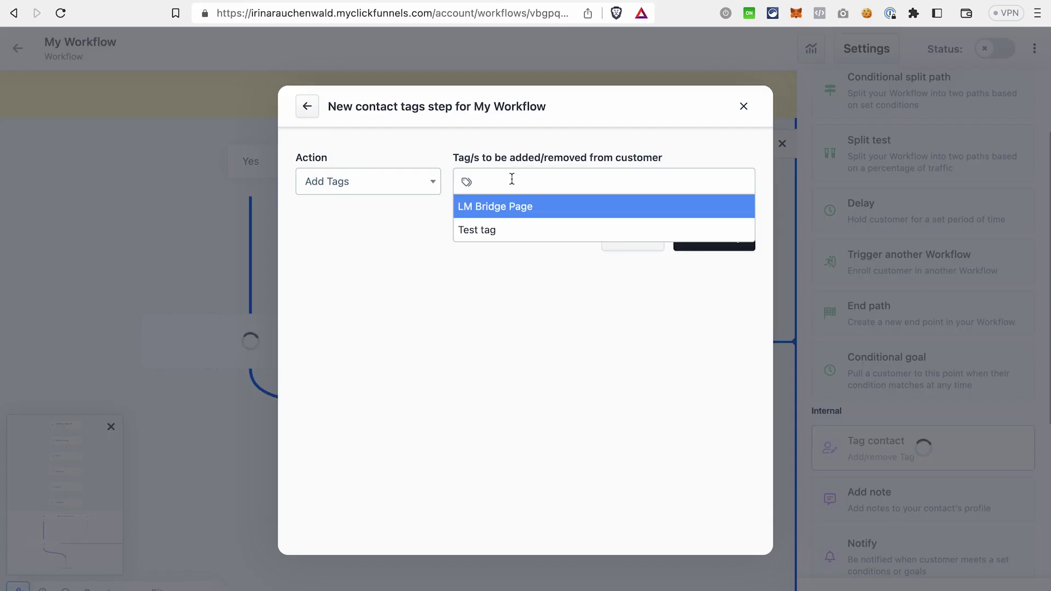
{"action": "type", "text": "Buyer"}
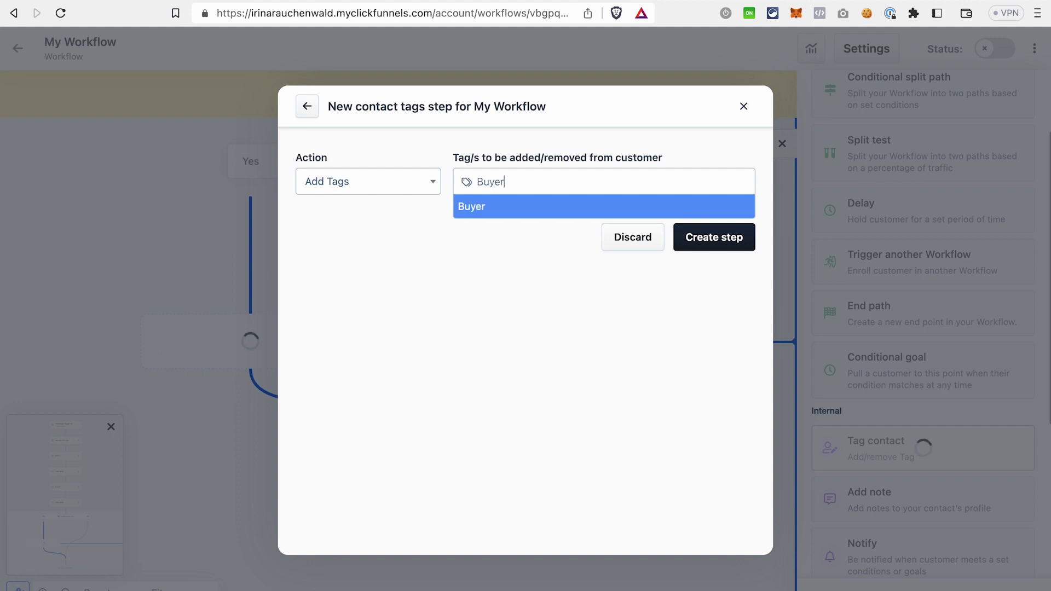
{"action": "left_click", "coordinate": [691, 206]}
{"action": "left_click", "coordinate": [713, 237]}
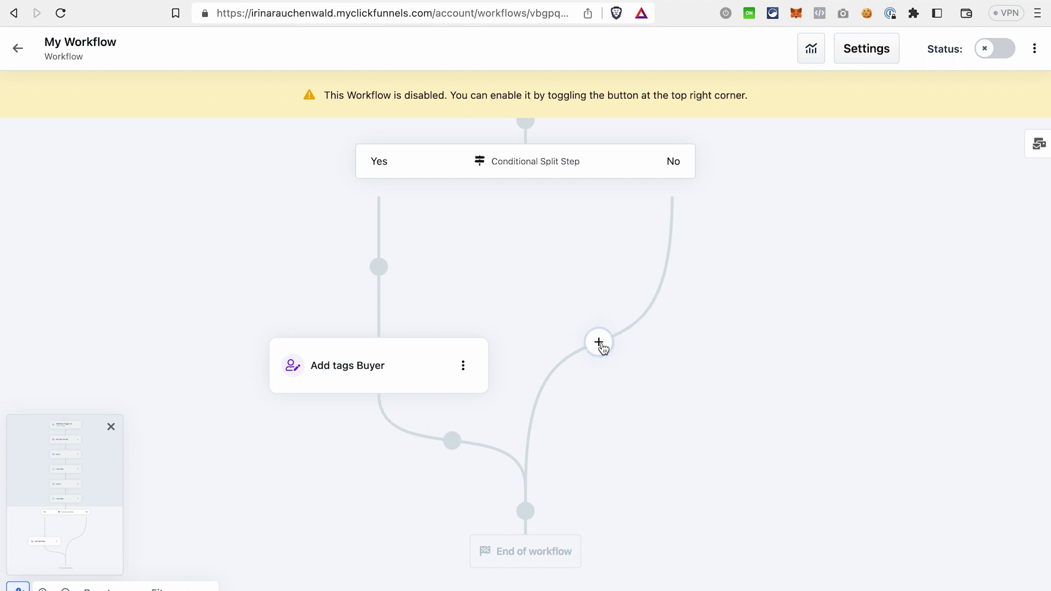
{"action": "scroll", "coordinate": [857, 360], "scroll_direction": "up", "scroll_amount": 10}
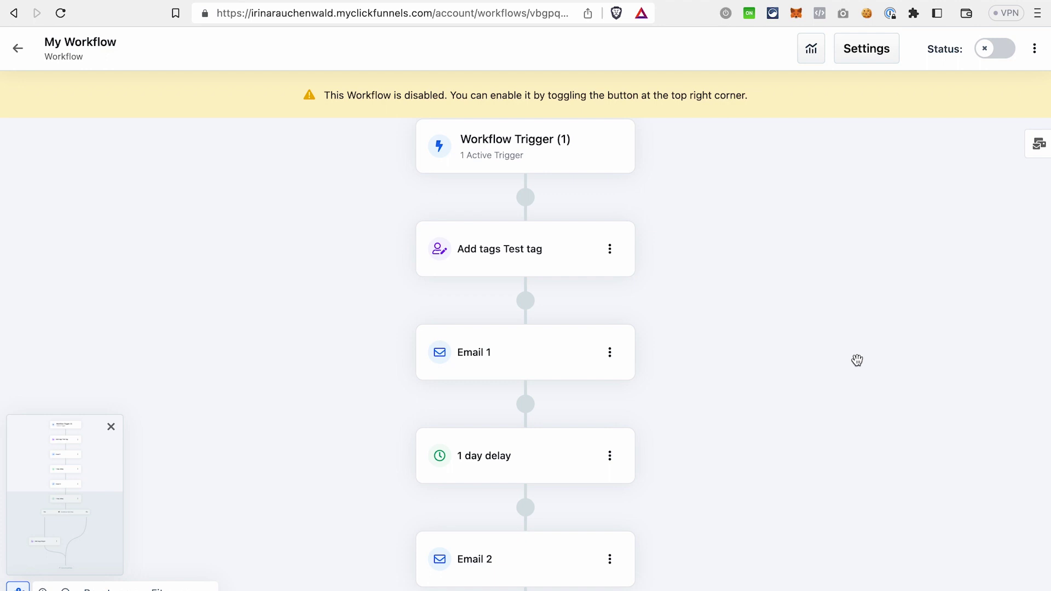
{"action": "scroll", "coordinate": [846, 251], "scroll_direction": "up", "scroll_amount": 2}
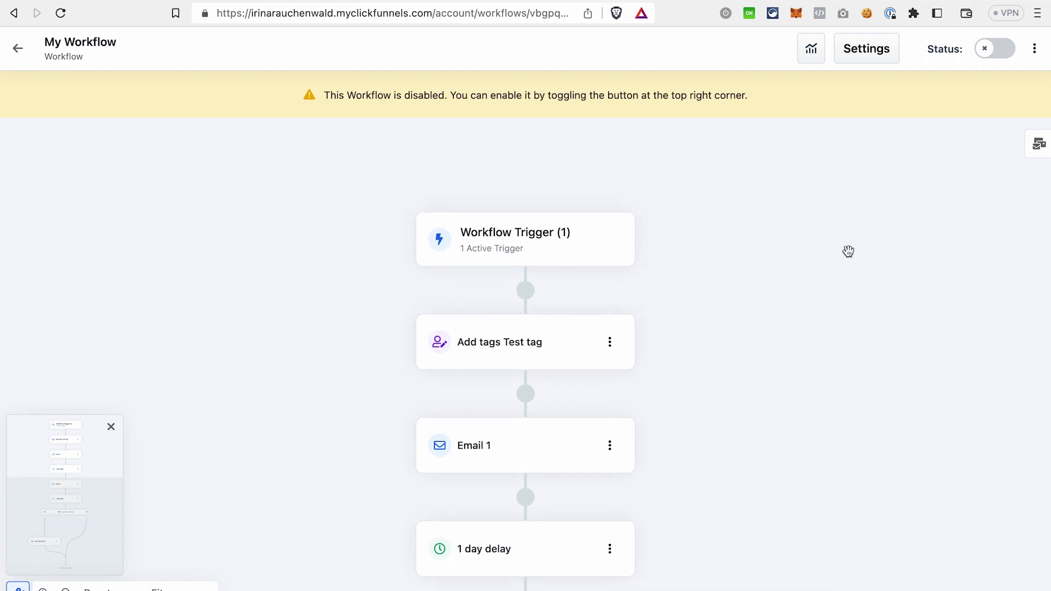
- Switch the My Workflow status toggle on and confirm Enable
{"action": "left_click", "coordinate": [1004, 56]}
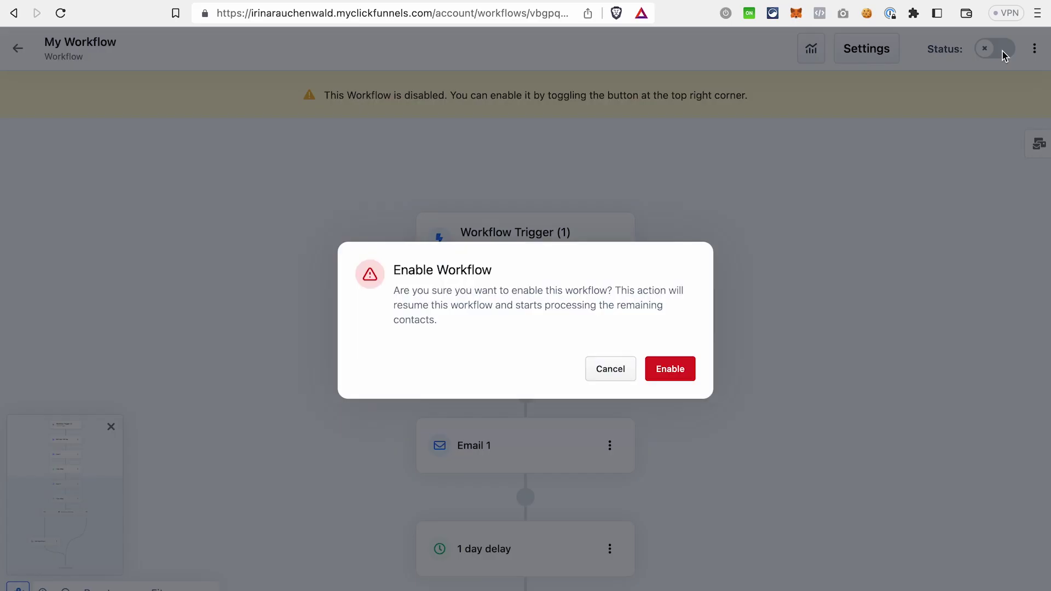
{"action": "left_click", "coordinate": [680, 376]}
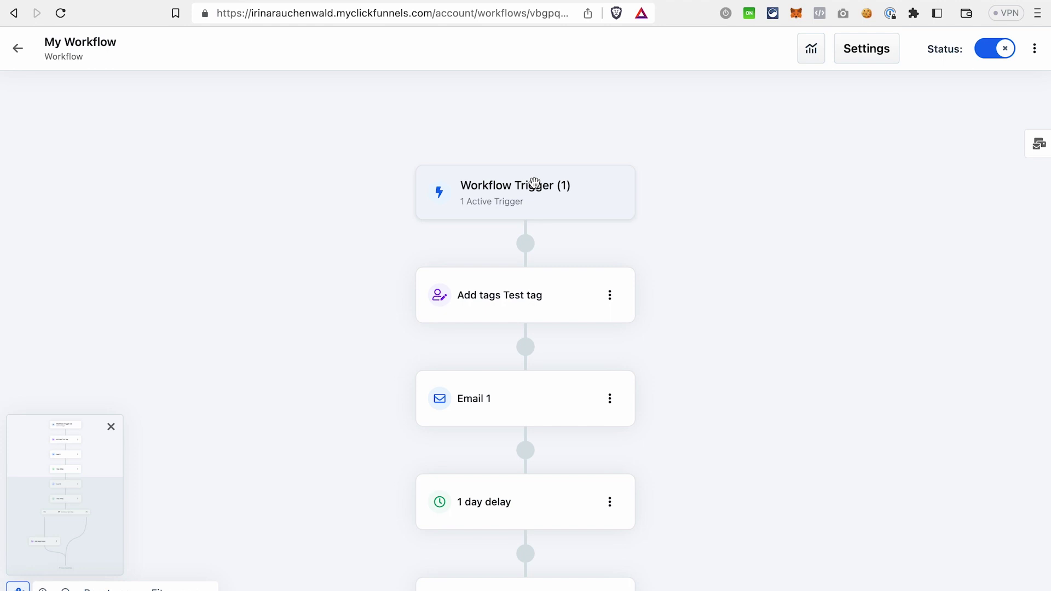
{"action": "scroll", "coordinate": [551, 331], "scroll_direction": "down", "scroll_amount": 6}
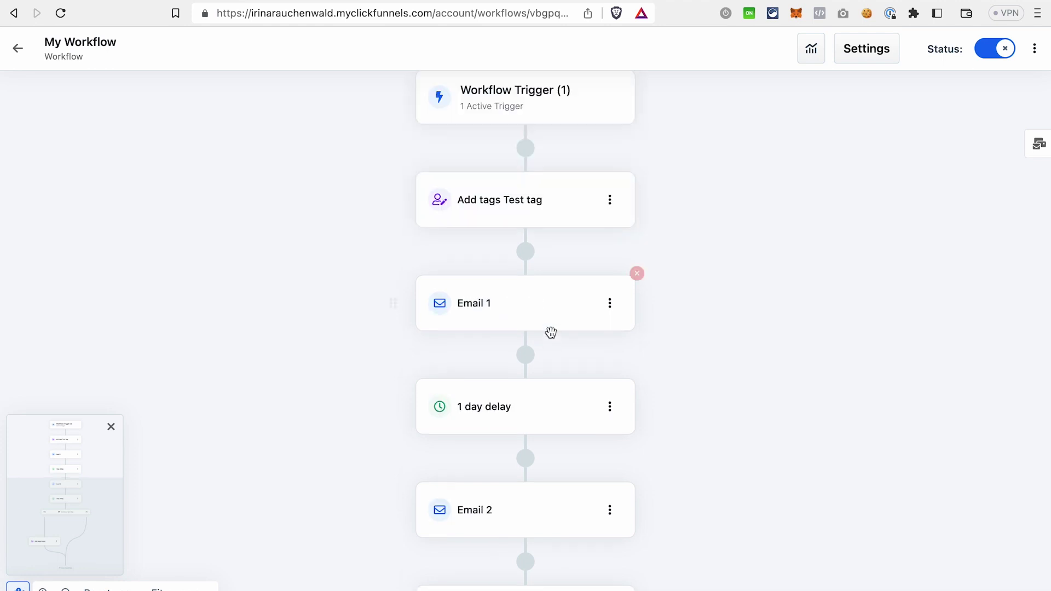
{"action": "scroll", "coordinate": [552, 339], "scroll_direction": "up", "scroll_amount": 6}
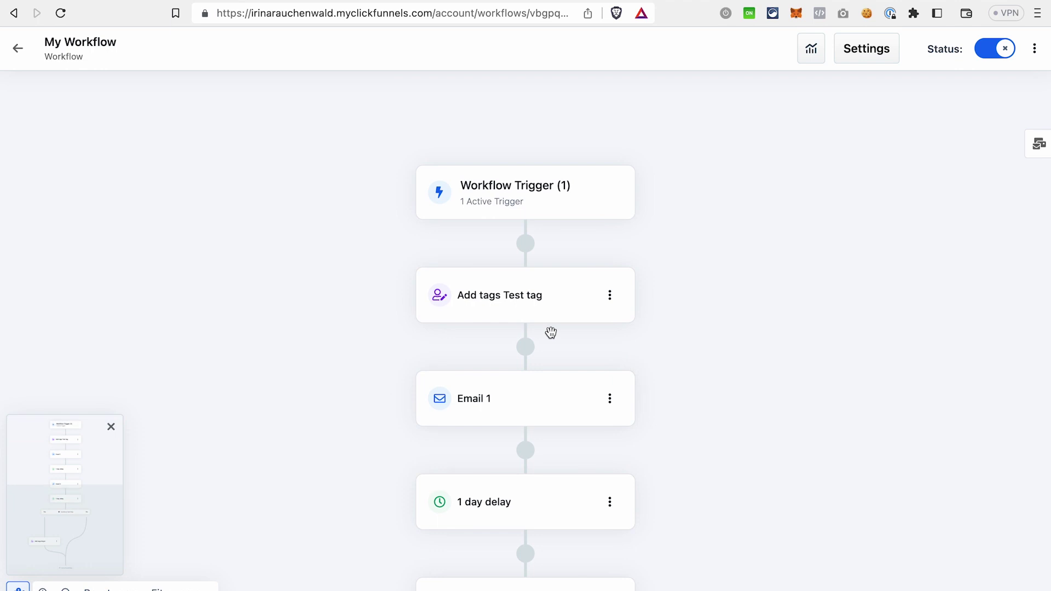